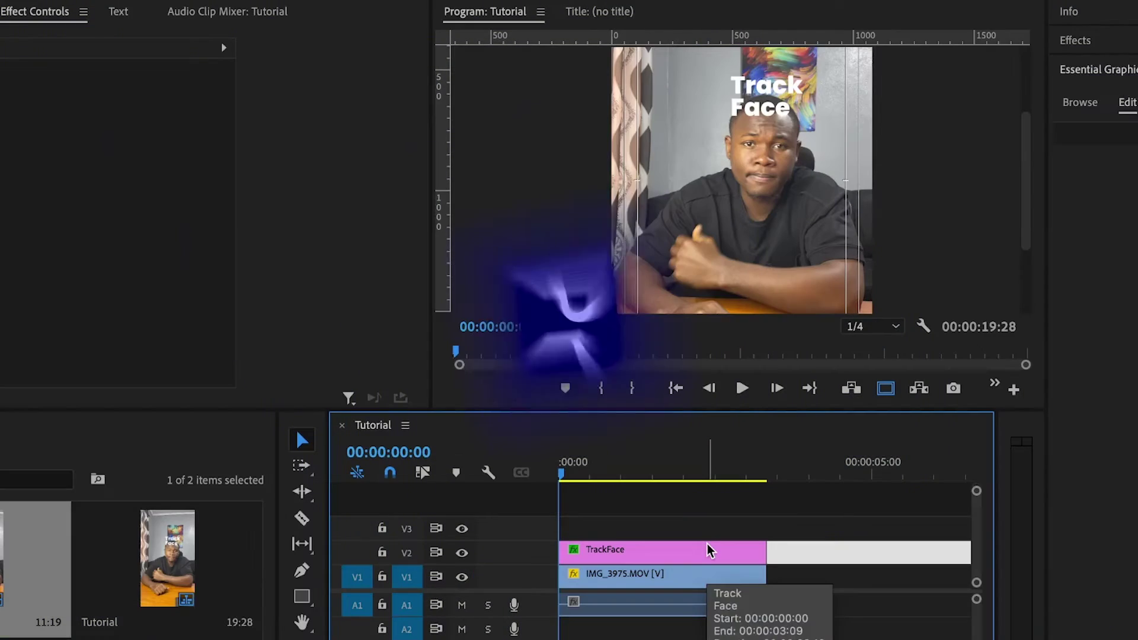
Select the TrackFace title graphic on V2 and show its Motion effect settings.
click(576, 575)
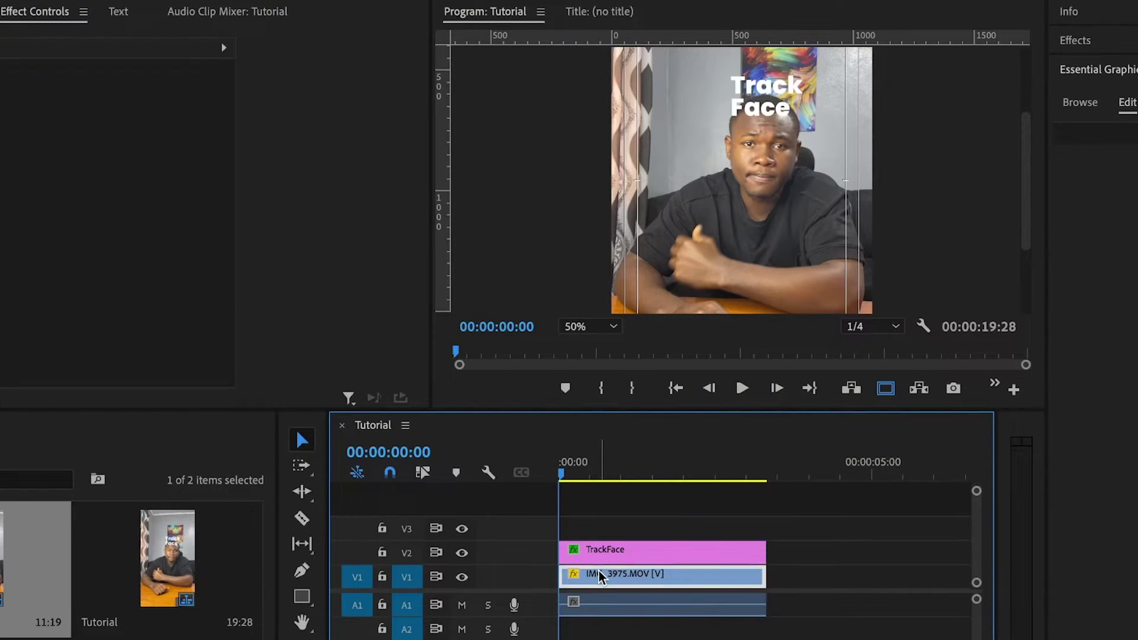
click(664, 555)
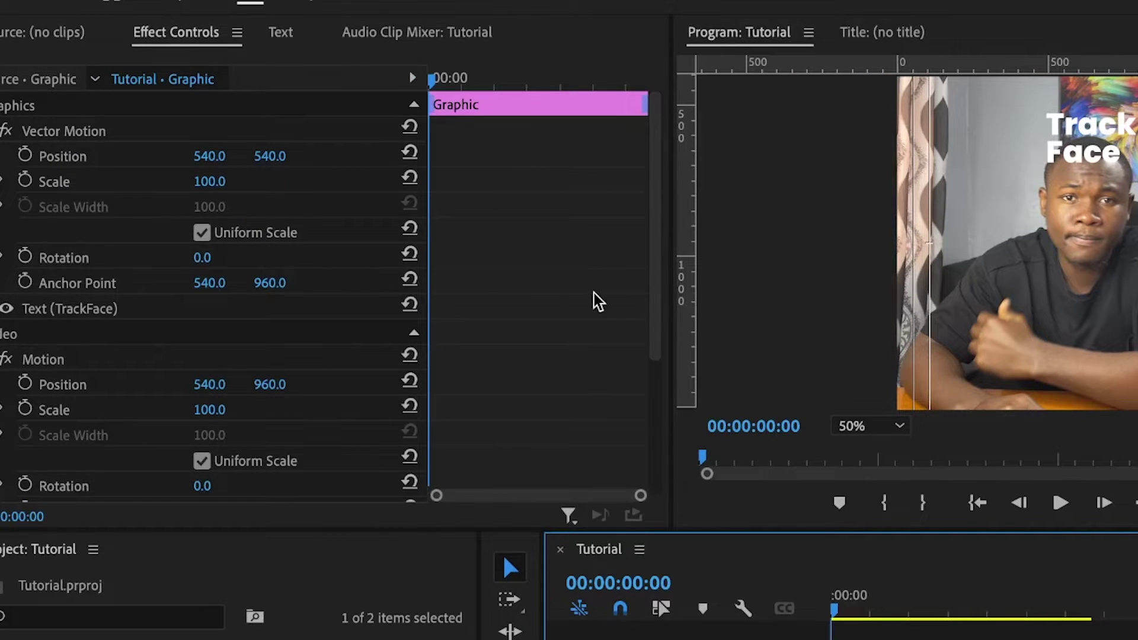
scroll(598, 303, down, 3)
click(43, 240)
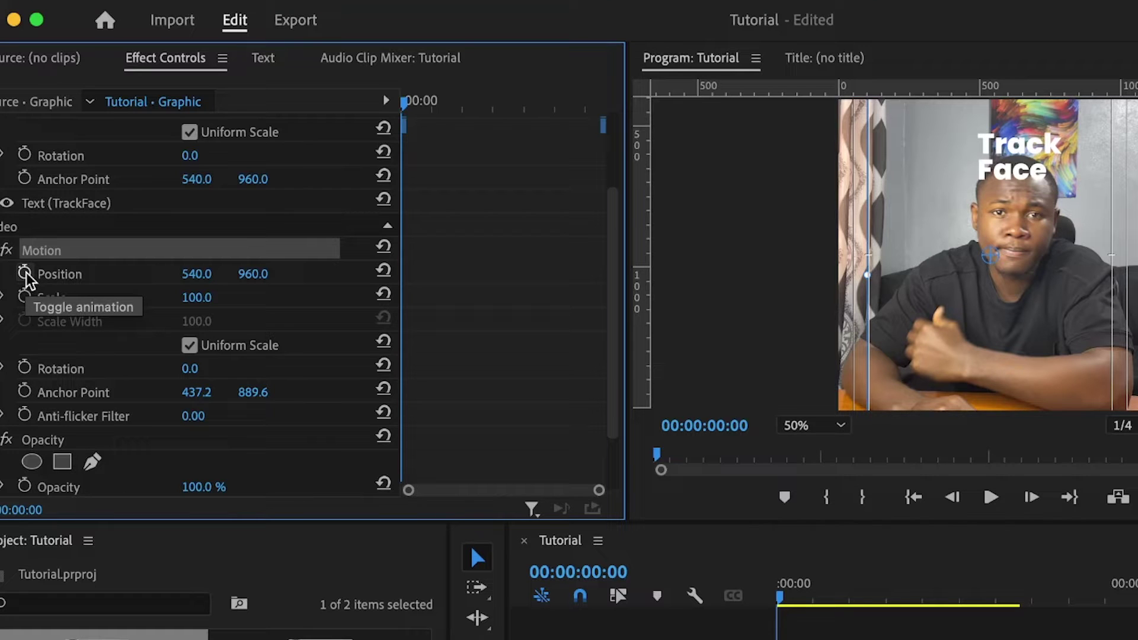
Add a first Position keyframe and, at 100% preview zoom, drag the graphic onto the speaker's nose.
click(25, 273)
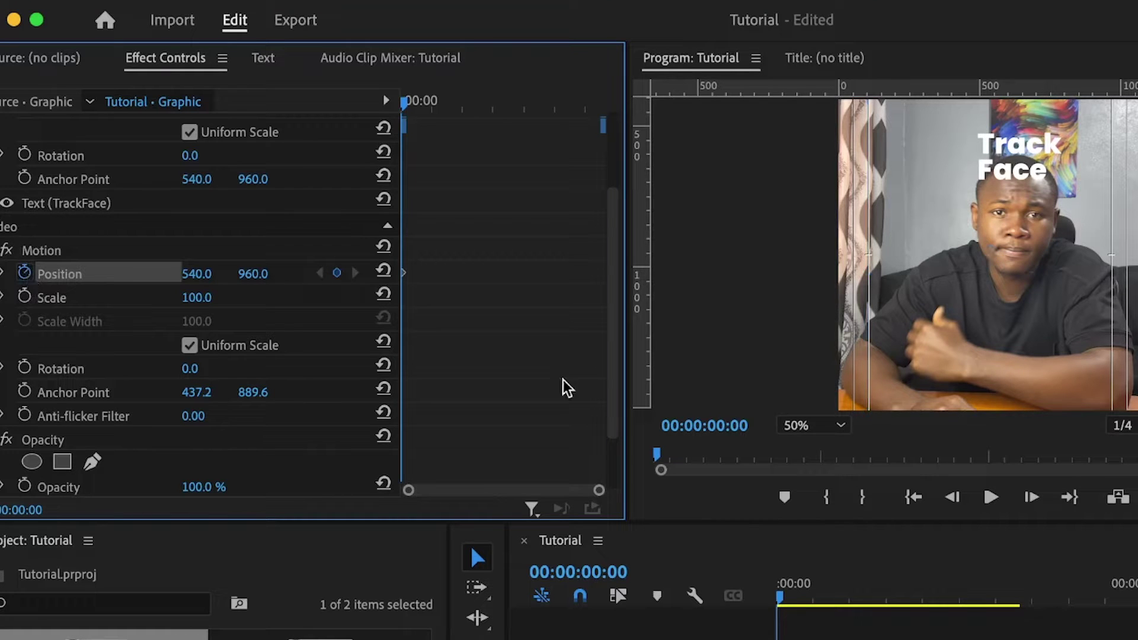
click(818, 426)
click(824, 576)
click(56, 252)
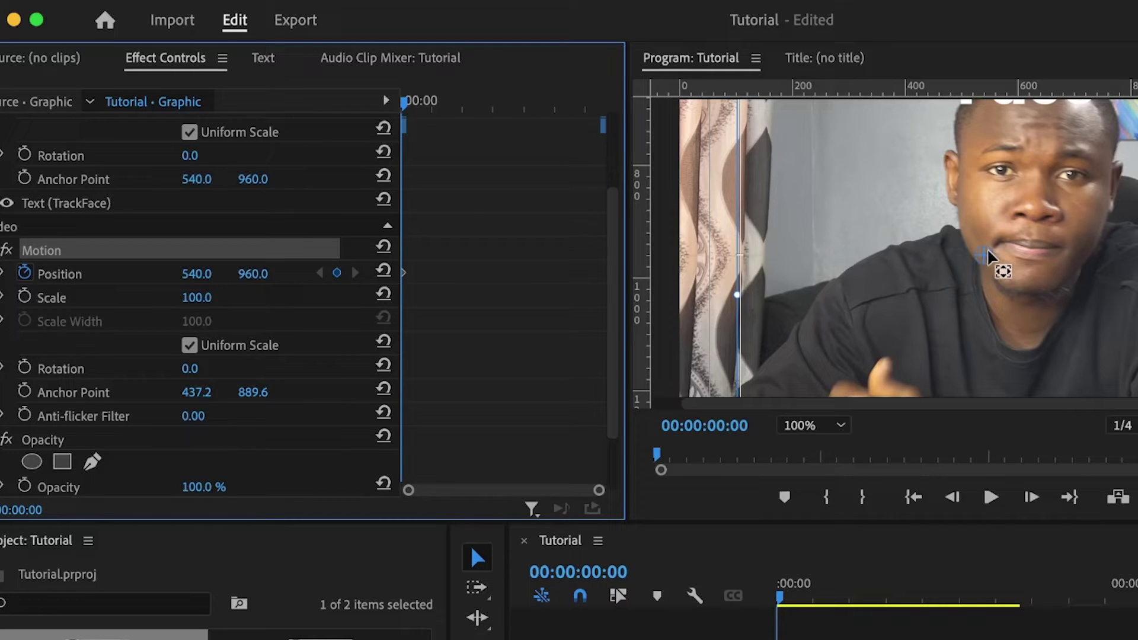
drag(987, 249, 1035, 209)
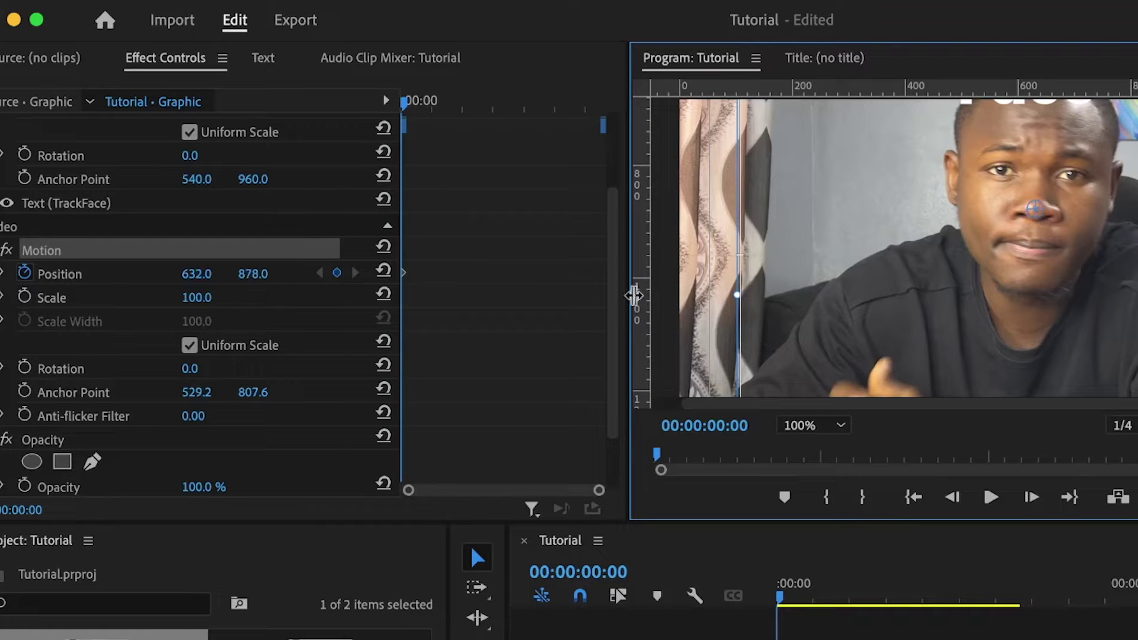
click(463, 302)
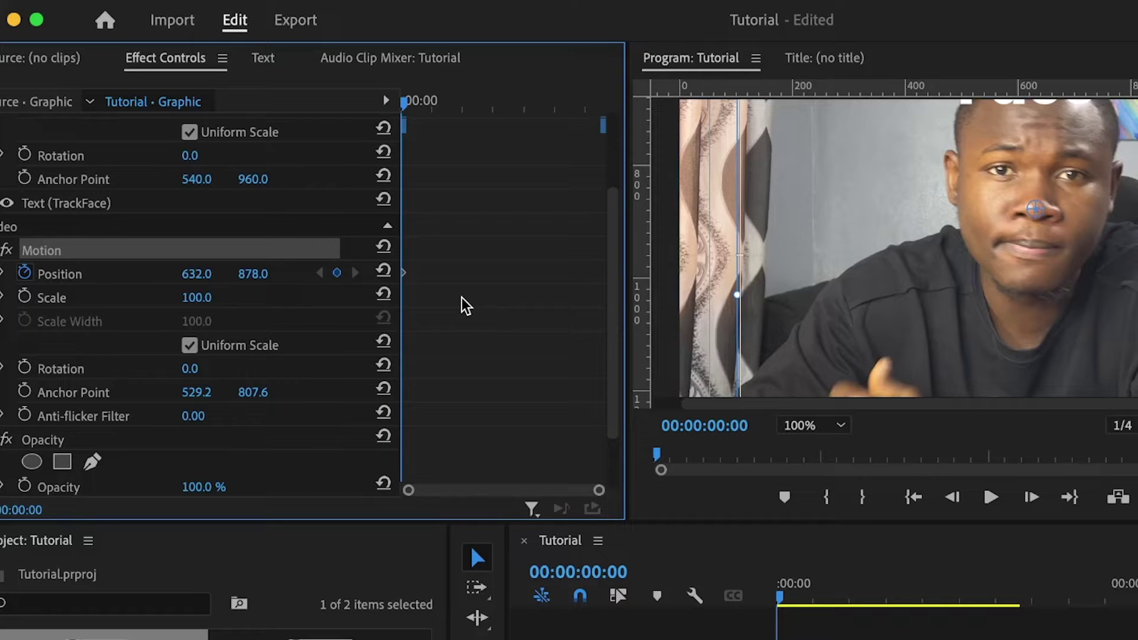
Five frames later, drag the graphic back onto the nose for a second Position keyframe.
key(shift+Right)
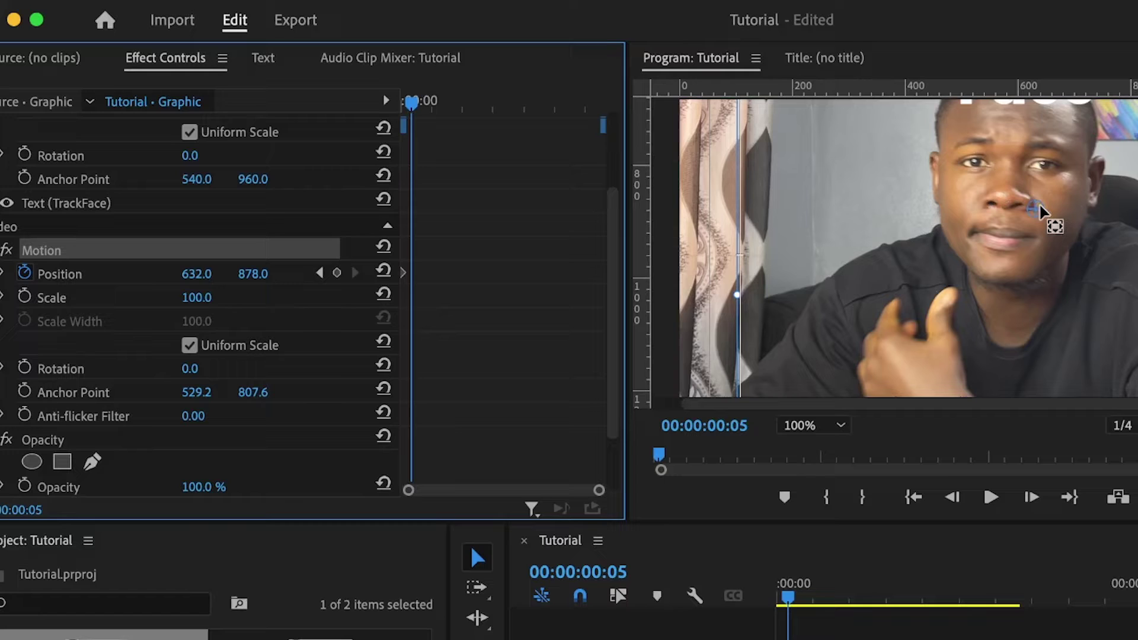
drag(1039, 210, 1006, 198)
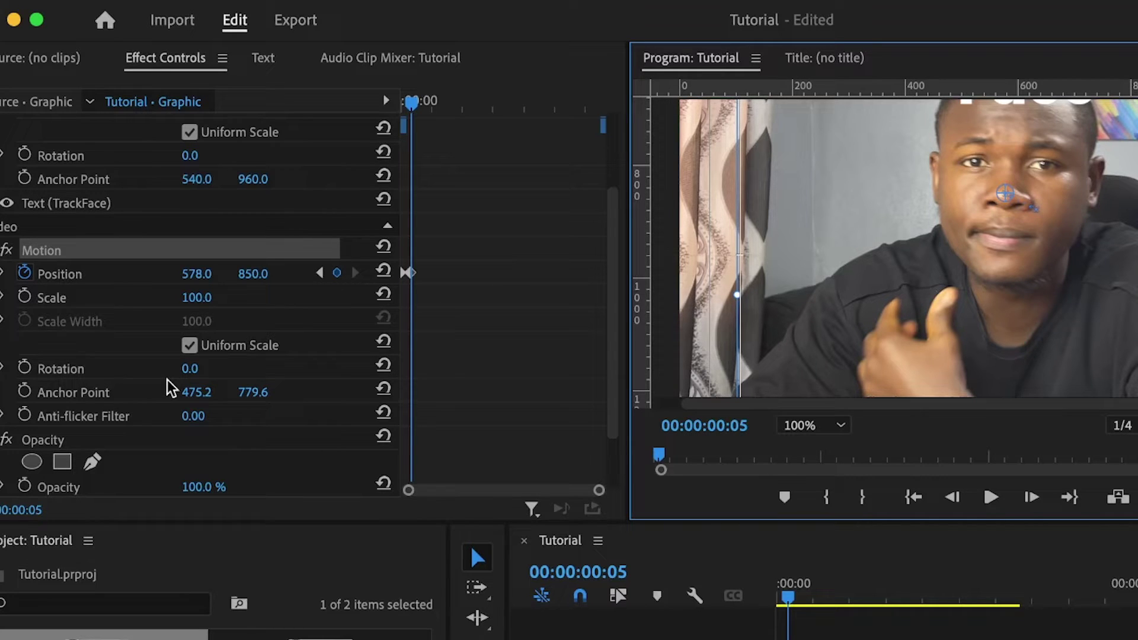
click(506, 310)
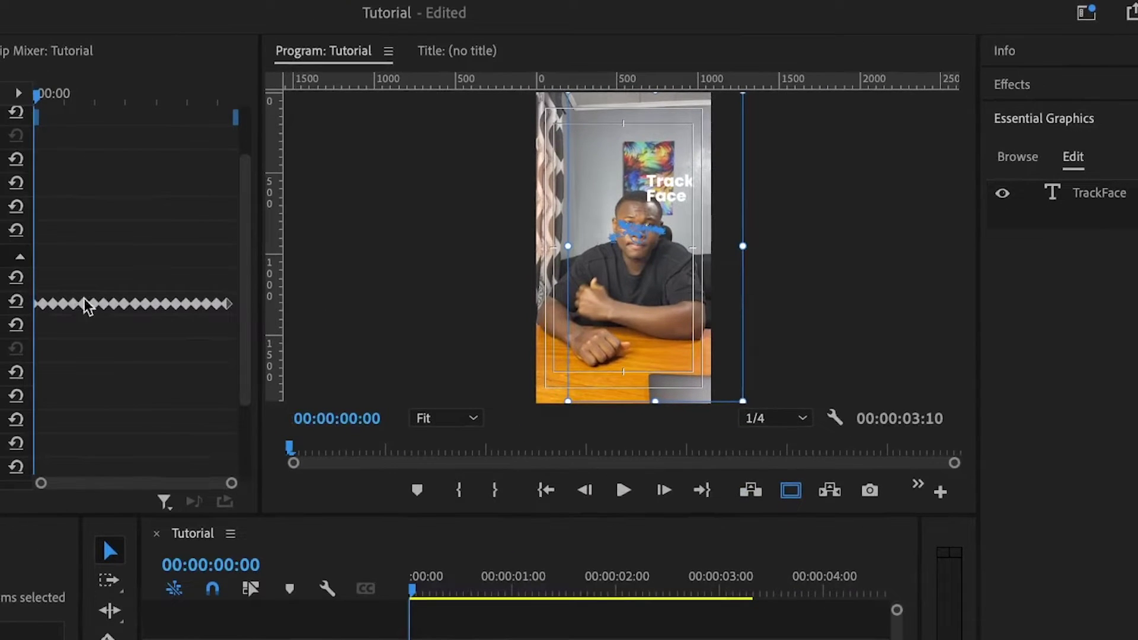
At 50% preview zoom, set the Track Face title's Position X to 556 and play the clip.
click(437, 422)
click(449, 523)
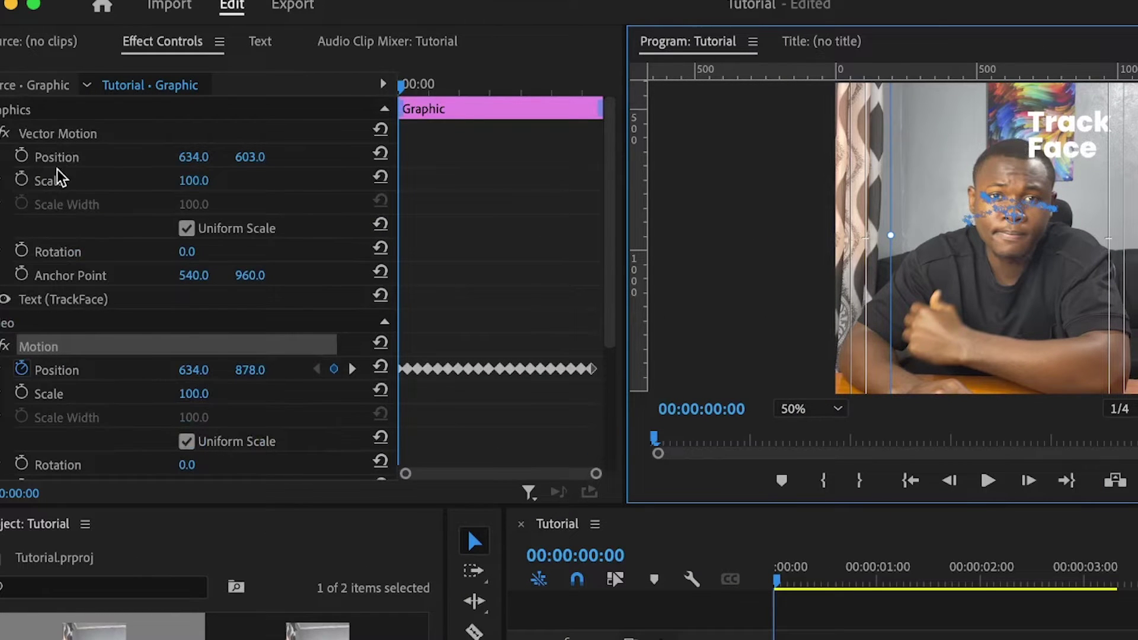
mouse_move(193, 157)
mouse_down()
mouse_move(87, 157)
mouse_move(208, 155)
mouse_up()
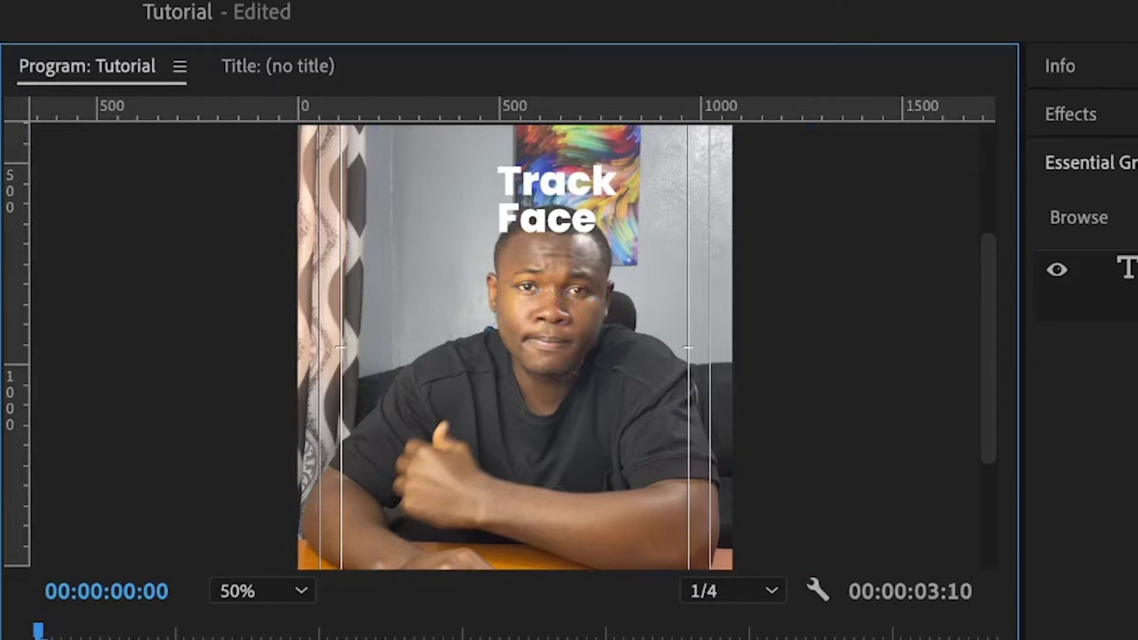
key(space)
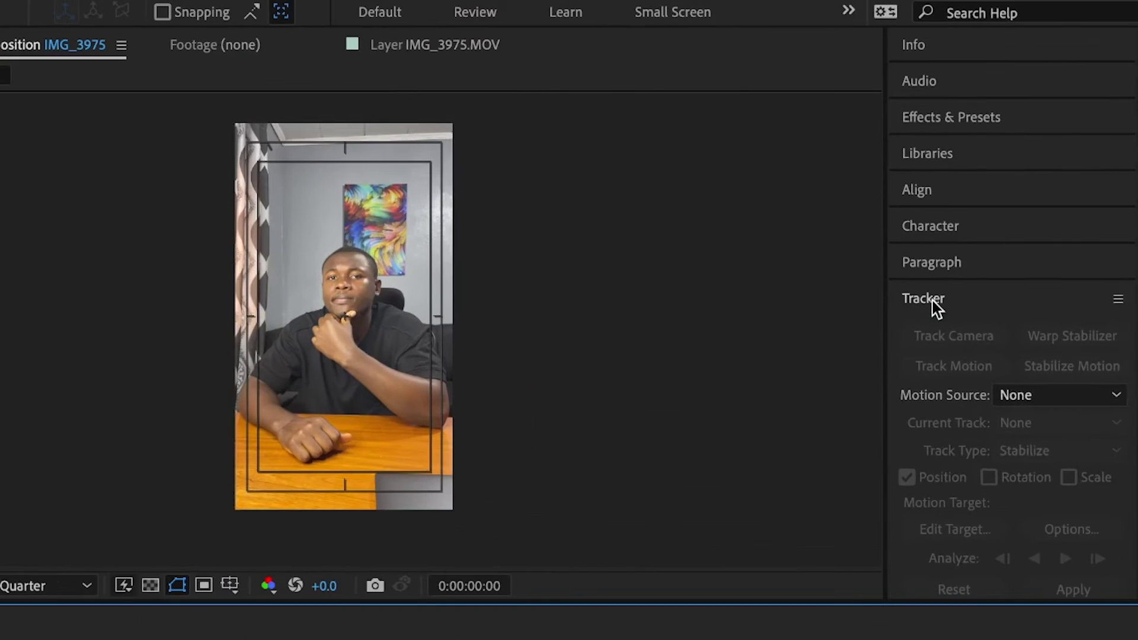
Select the IMG_3975.MOV layer and expand the Tracker panel's motion tracking tools.
click(933, 301)
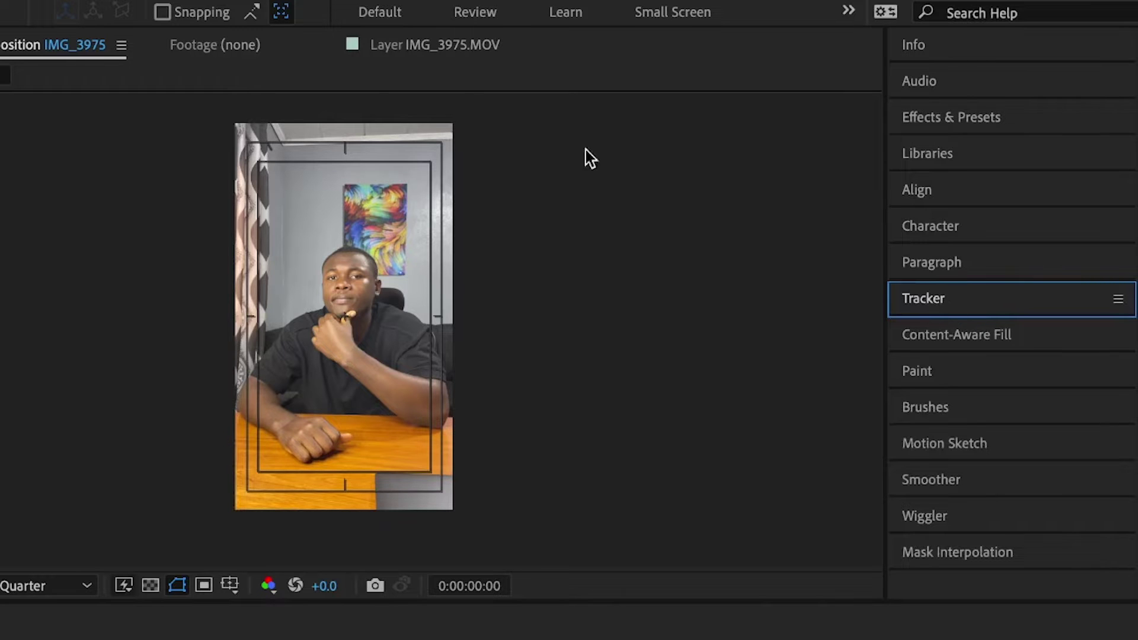
click(142, 10)
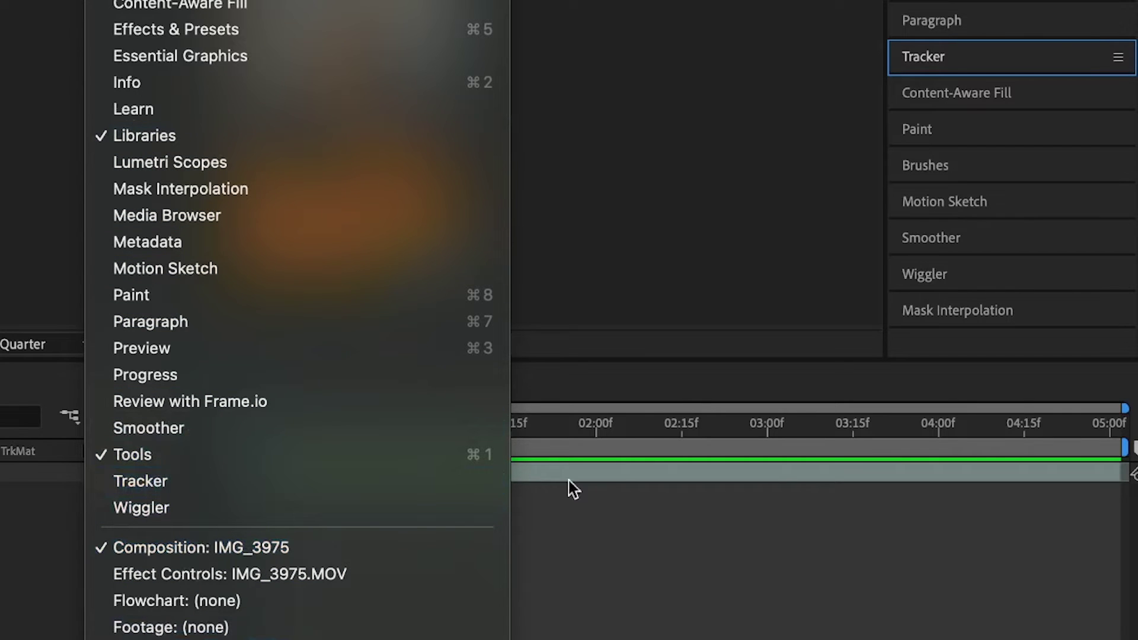
click(826, 586)
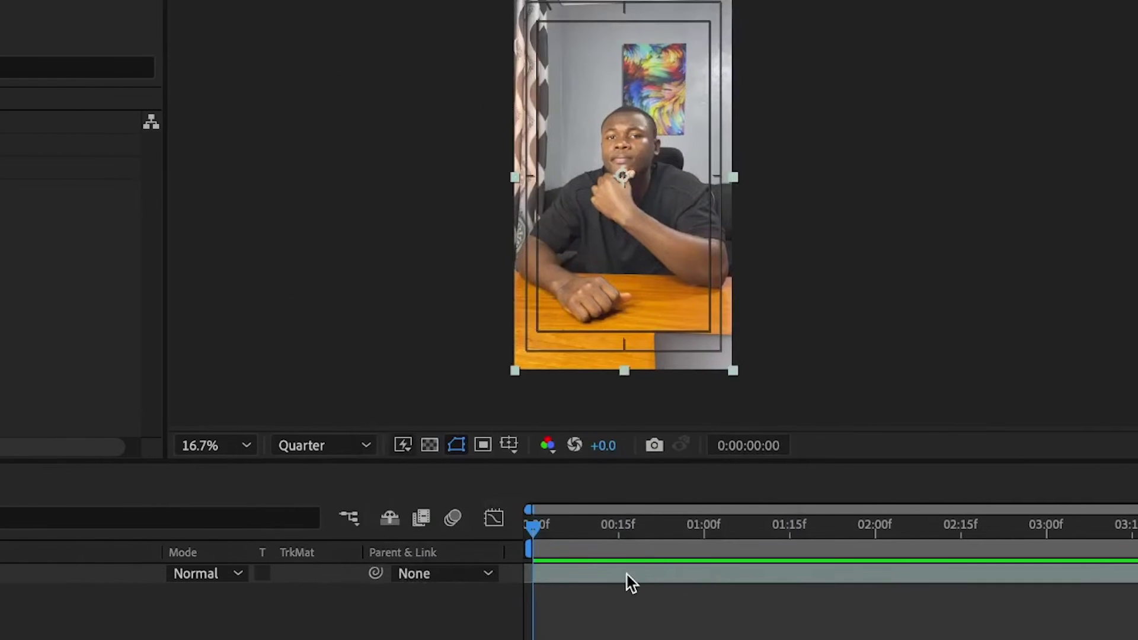
click(627, 575)
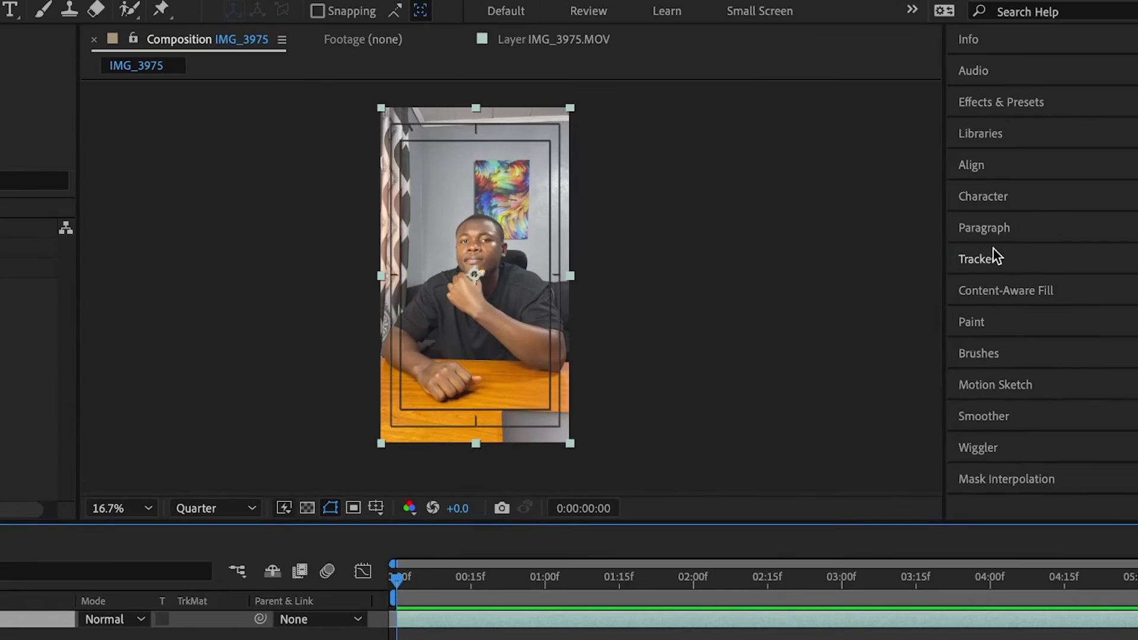
click(989, 259)
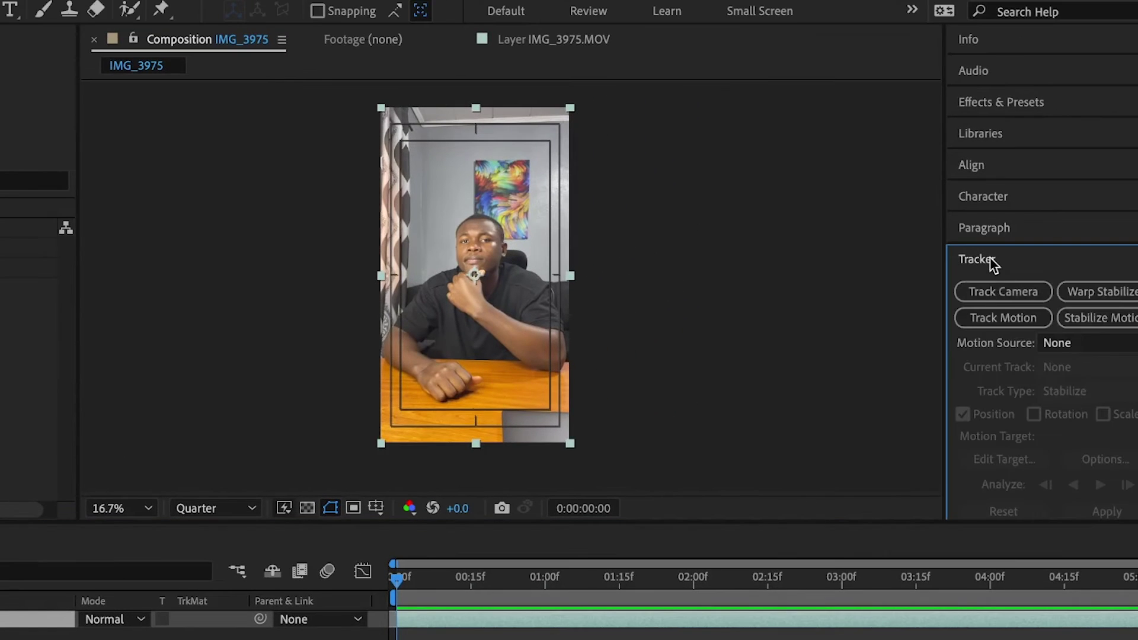
Start a Track Motion position track on the footage and zoom the Layer viewer to 66.7%.
click(995, 316)
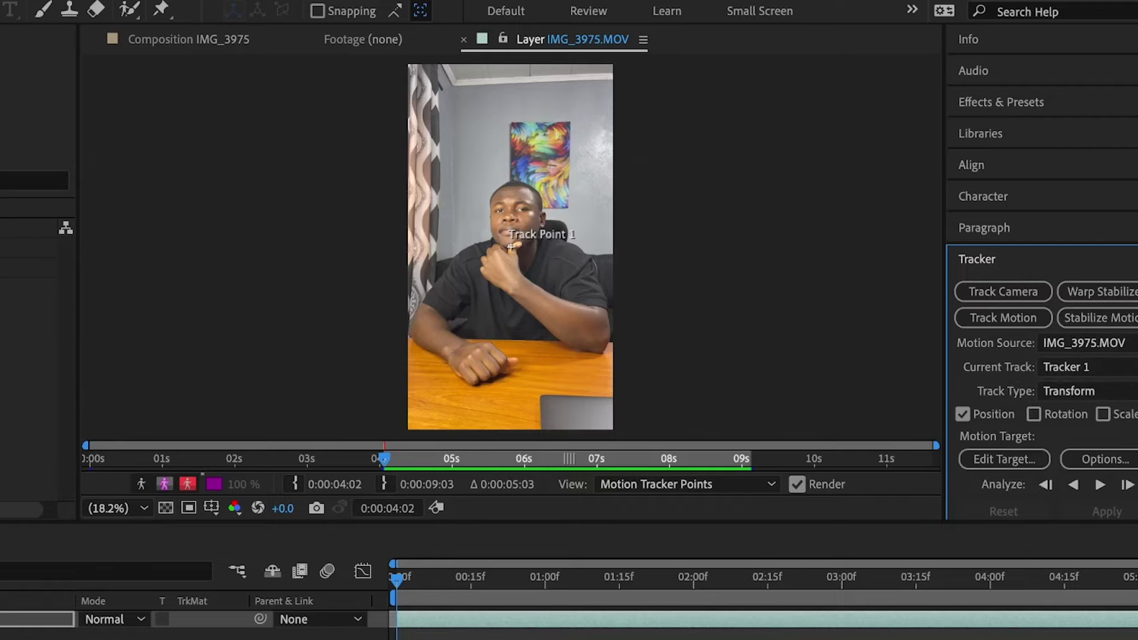
scroll(1043, 267, down, 4)
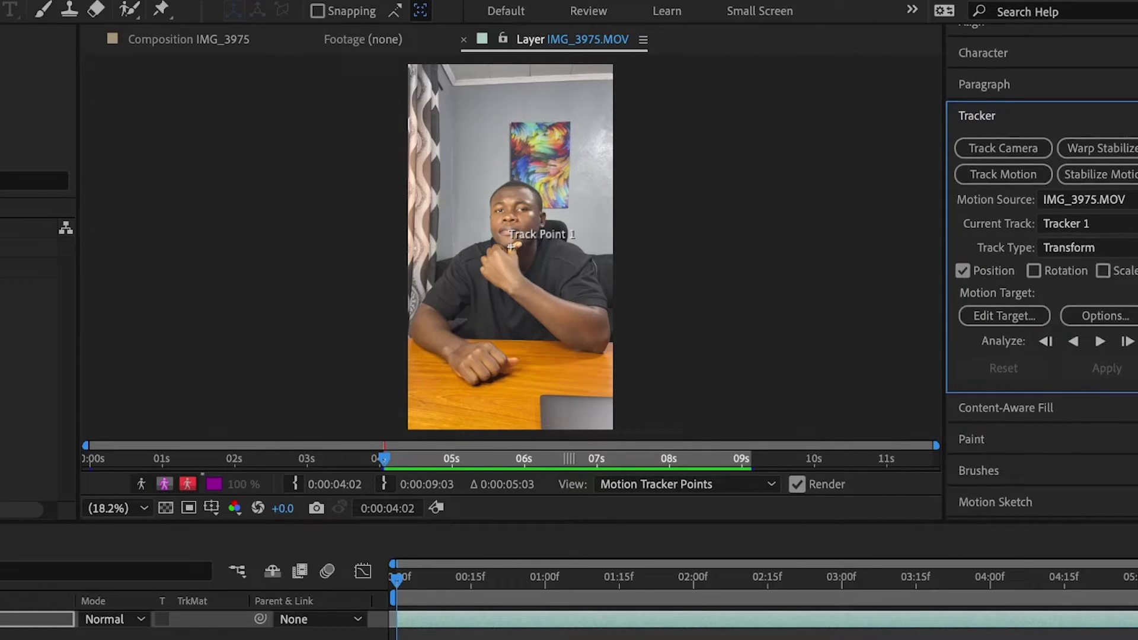
scroll(525, 293, up, 2)
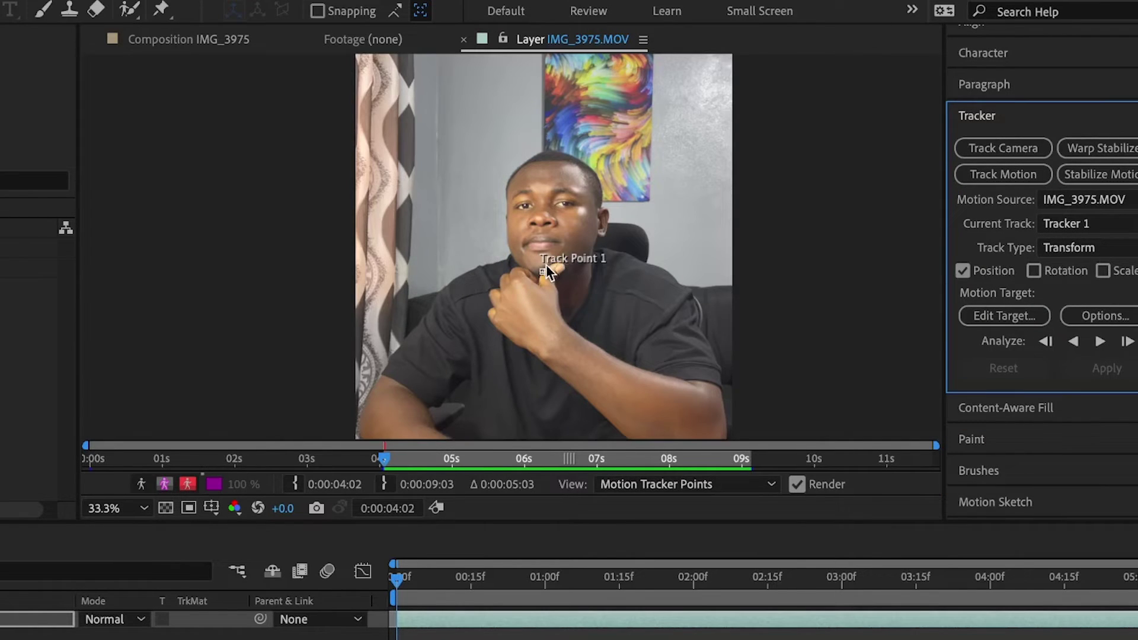
scroll(543, 221, up, 2)
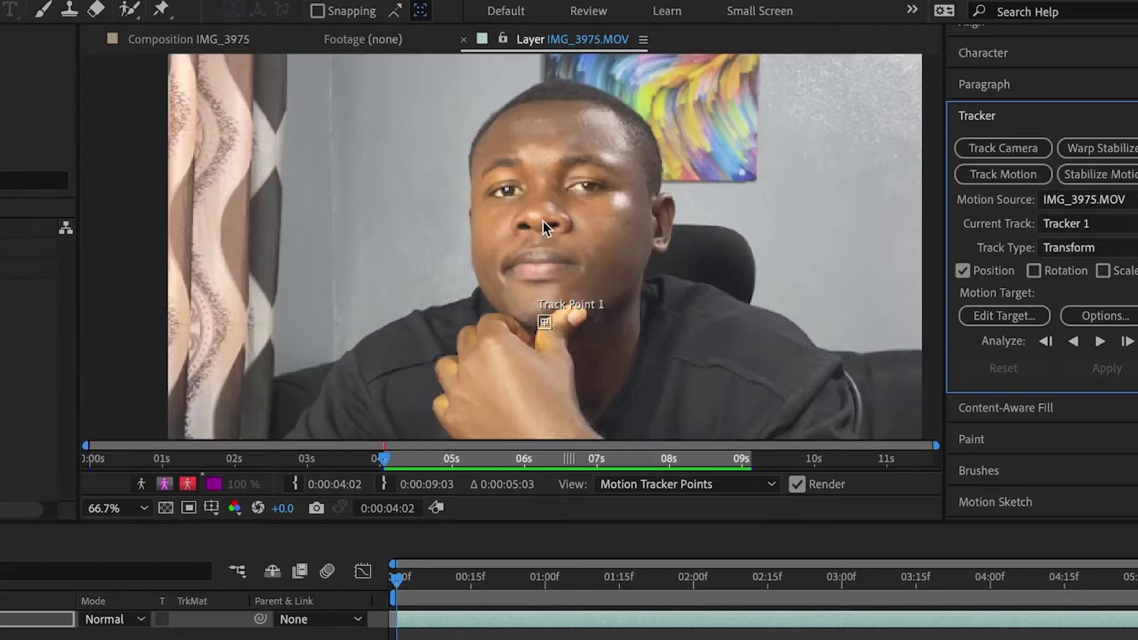
Resize Track Point 1's tracking region and place it on the speaker's nose.
click(549, 324)
drag(549, 325, 557, 300)
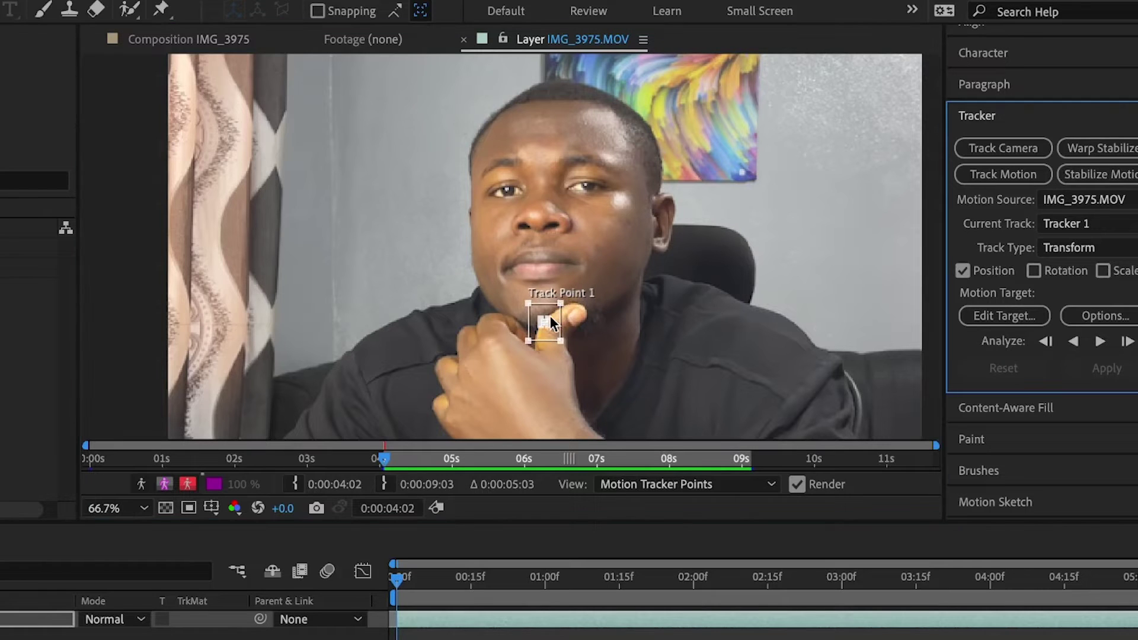
click(548, 318)
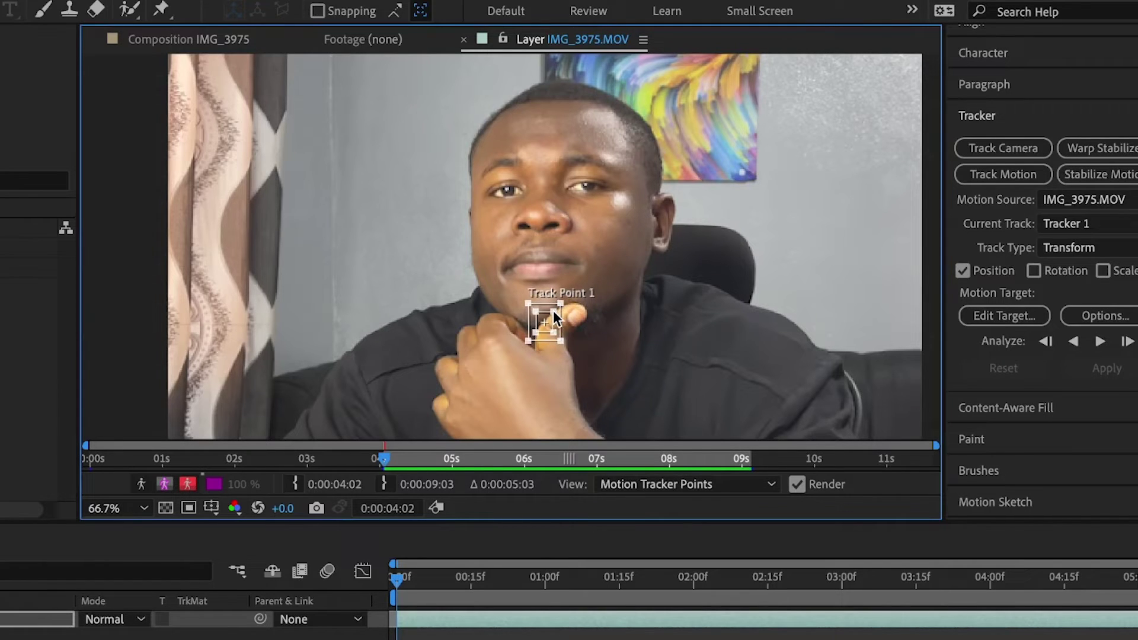
drag(549, 319, 558, 240)
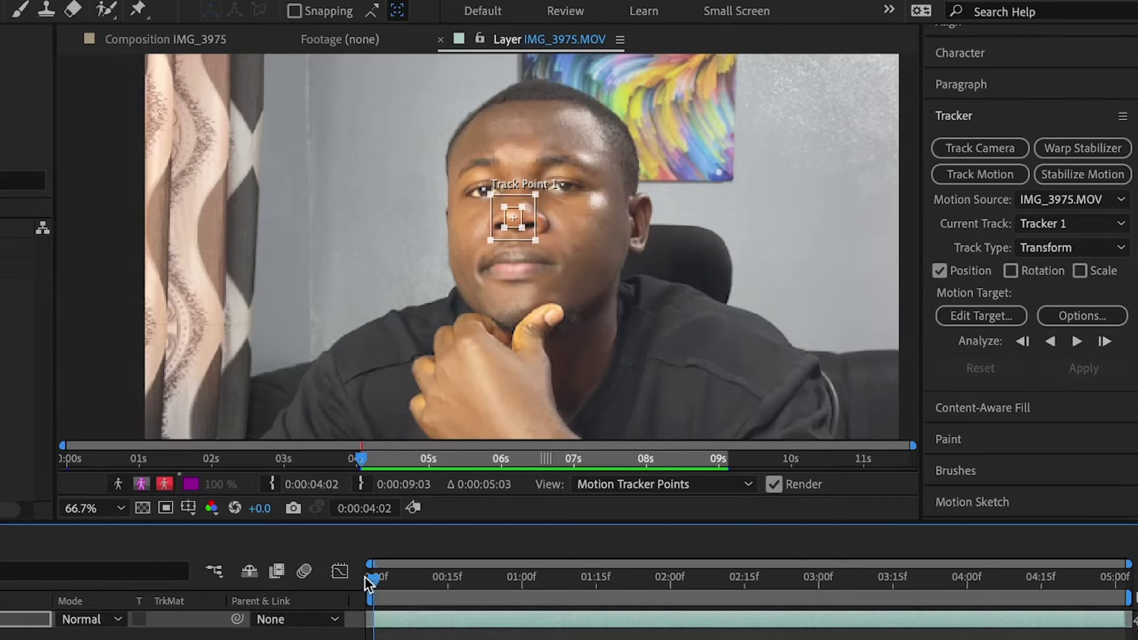
Analyze Track Point 1 forward through the clip, then return to the IMG_3975 composition.
click(371, 586)
click(1078, 341)
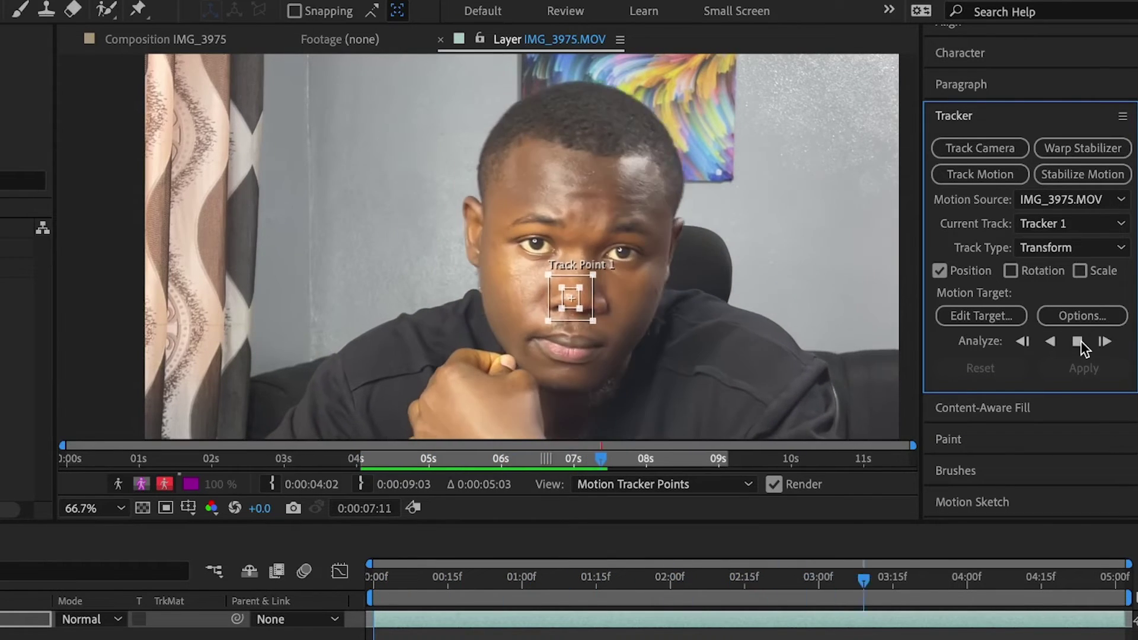
click(187, 41)
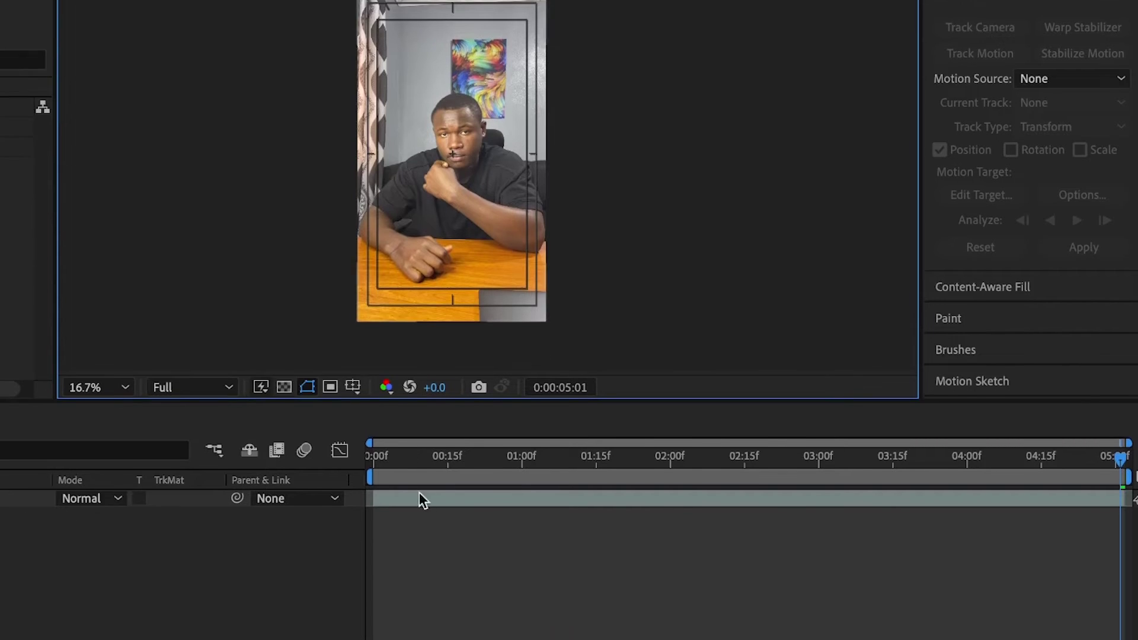
click(446, 620)
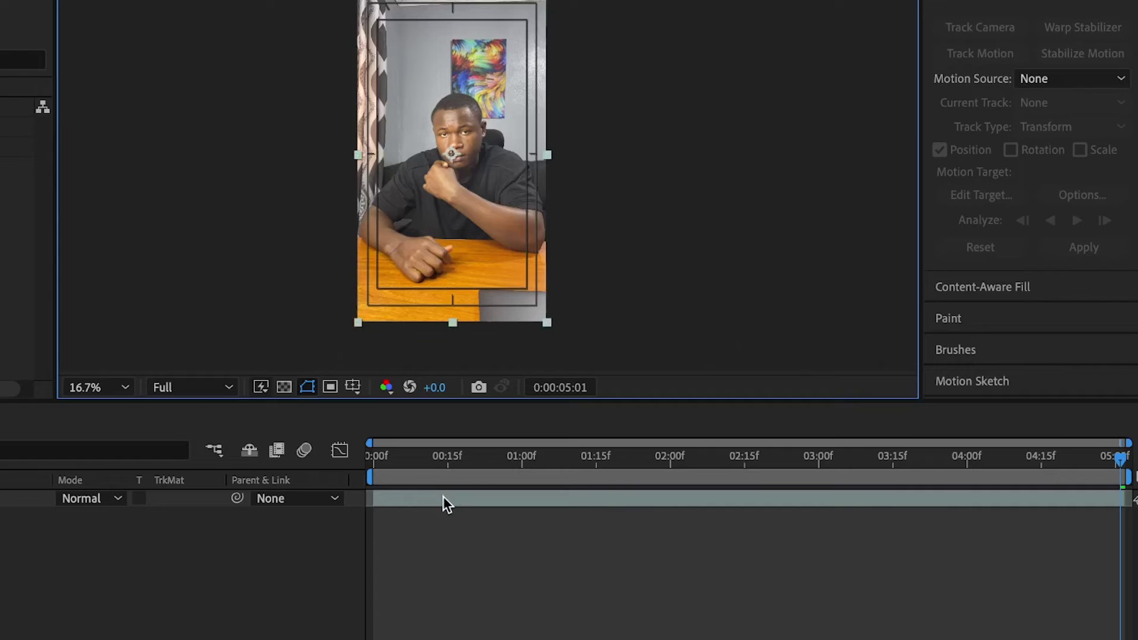
click(446, 502)
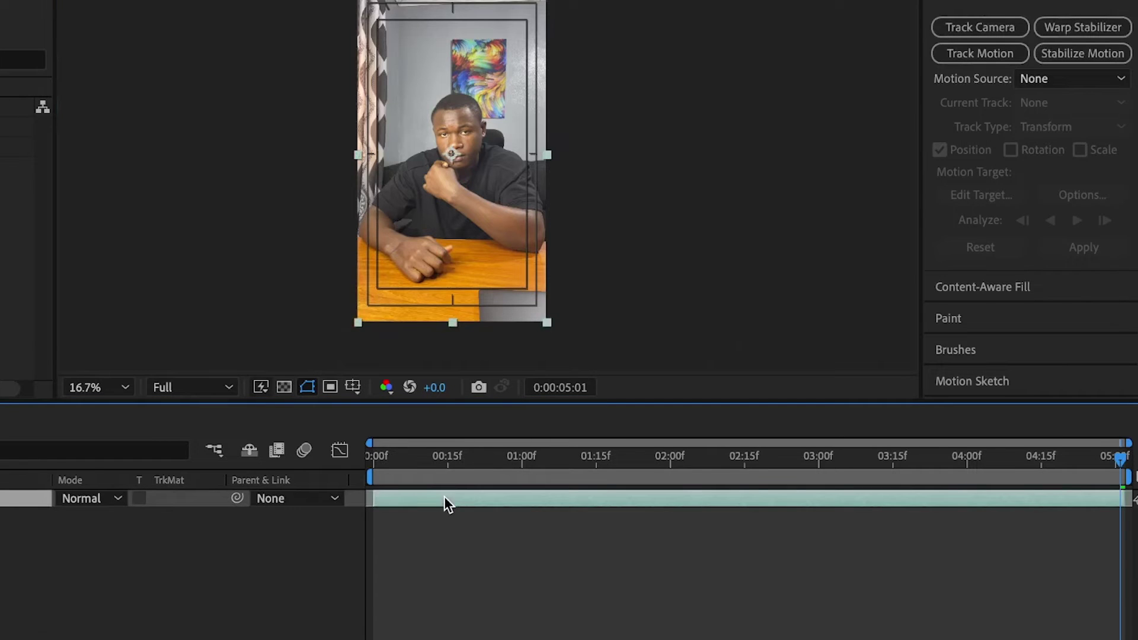
key(u)
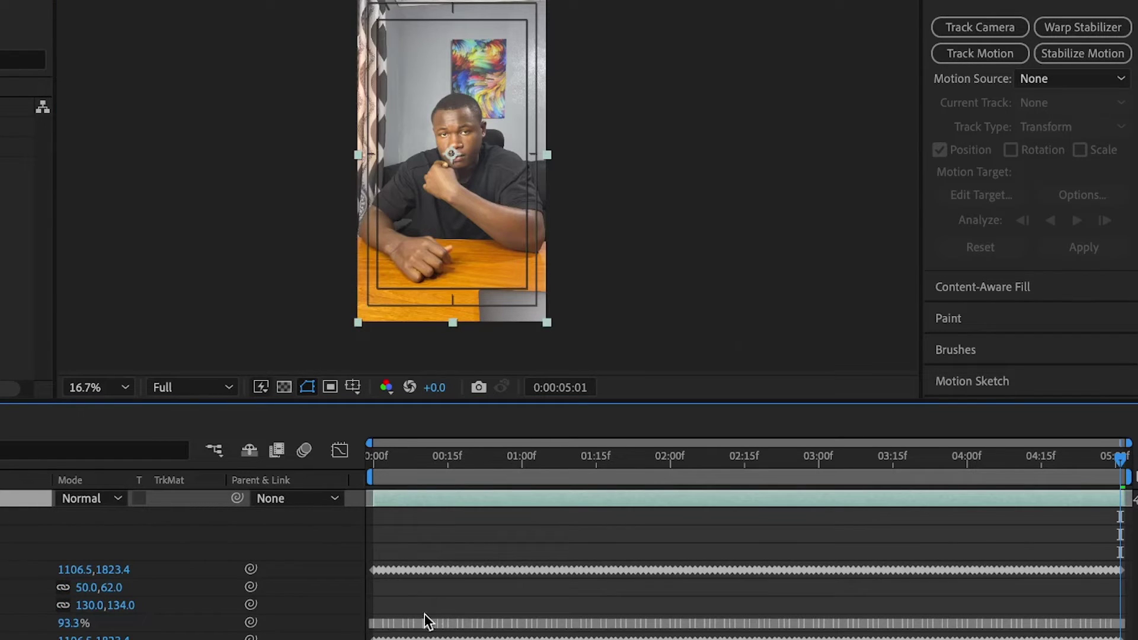
key(u)
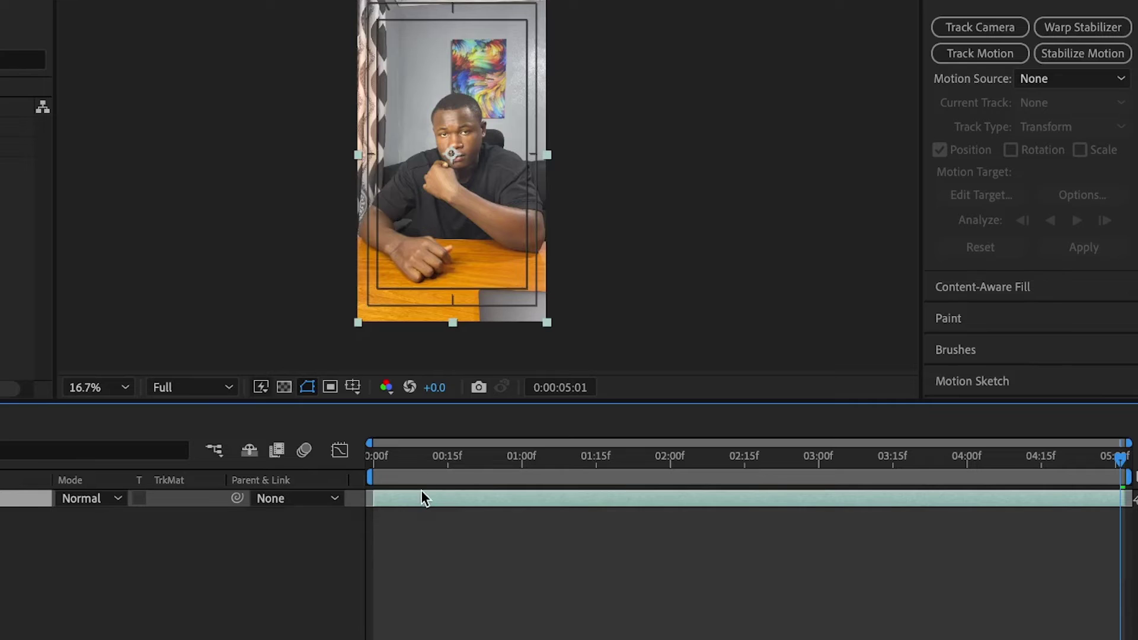
Add a new Null Object layer, Null 1, to the composition.
click(397, 560)
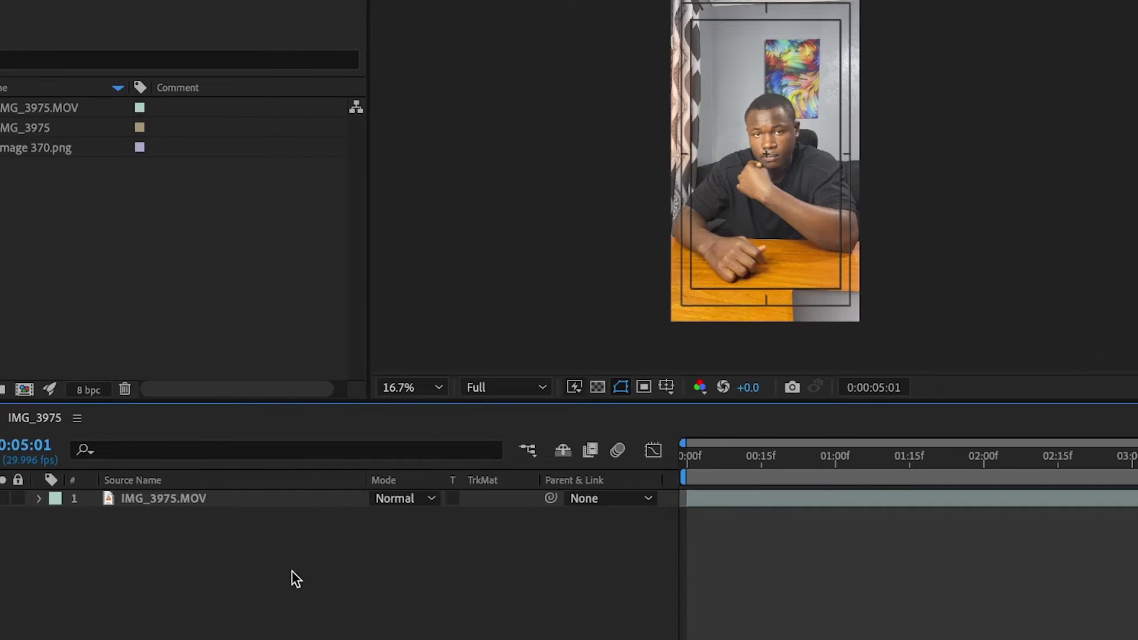
right_click(291, 571)
mouse_move(428, 435)
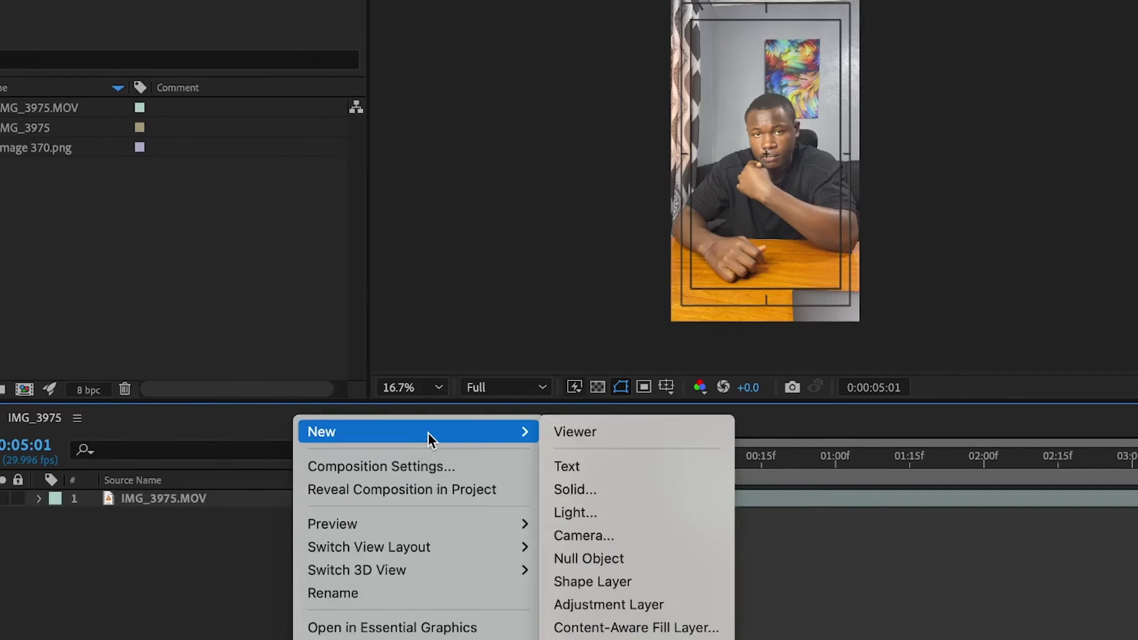
click(610, 560)
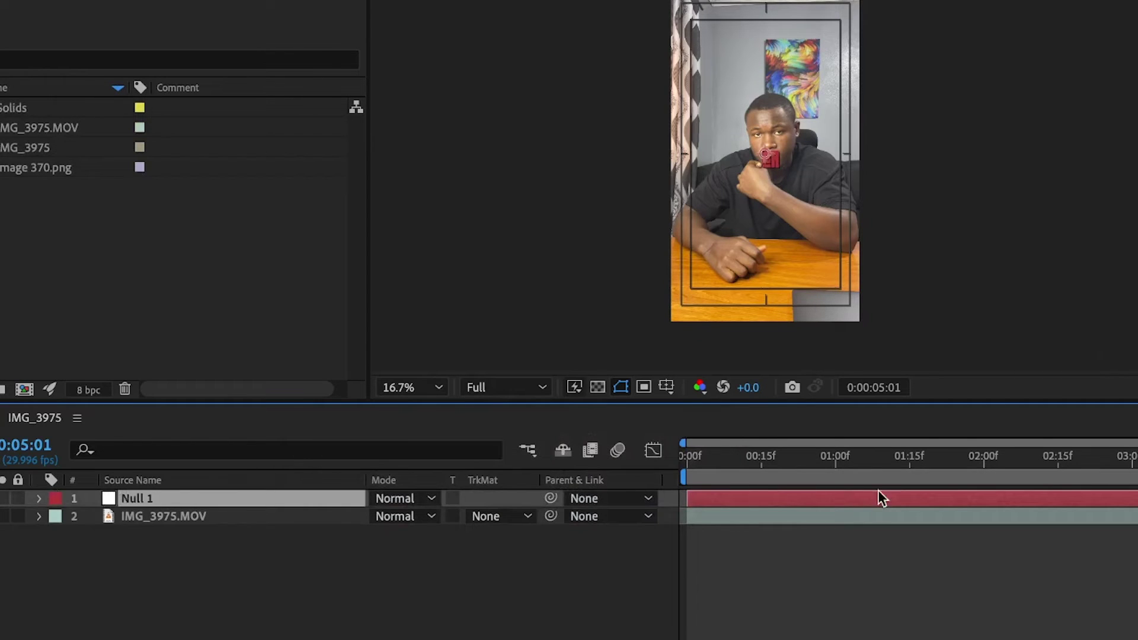
At frame 0, drag Null 1 onto the speaker's nose.
scroll(798, 151, up, 8)
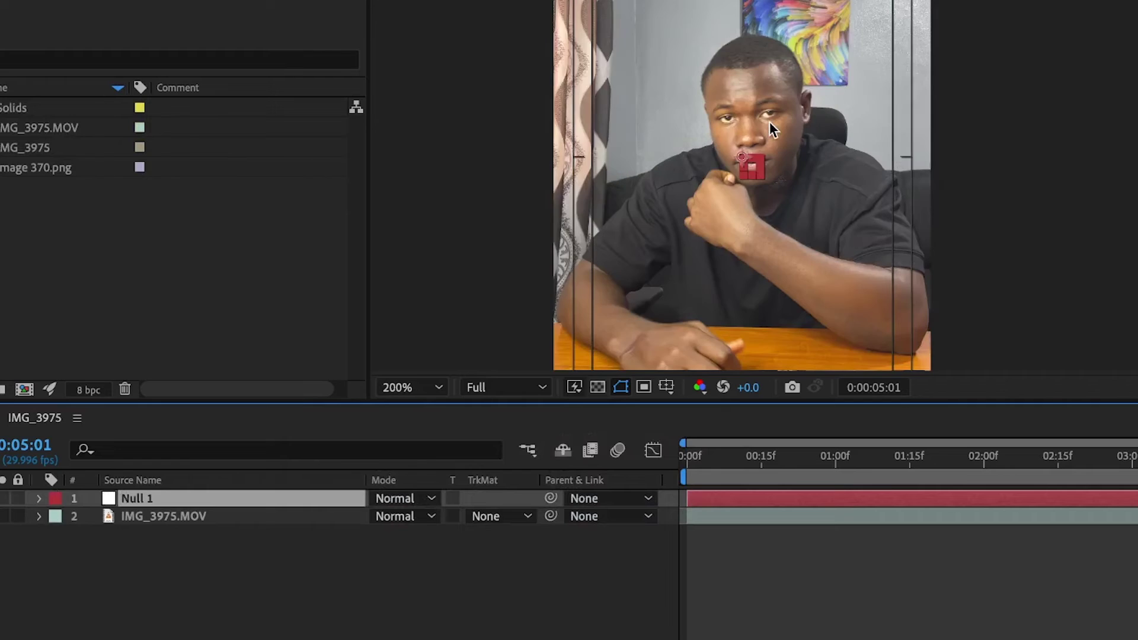
scroll(769, 122, up, 2)
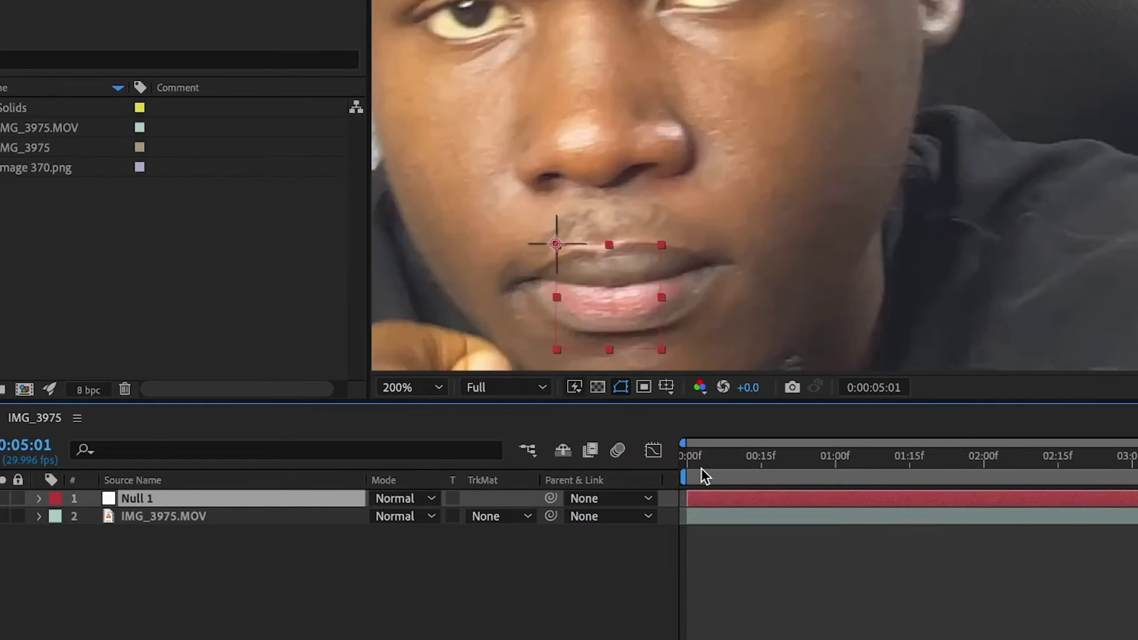
drag(702, 469, 686, 469)
scroll(697, 178, down, 6)
scroll(697, 177, up, 1)
drag(698, 178, 674, 69)
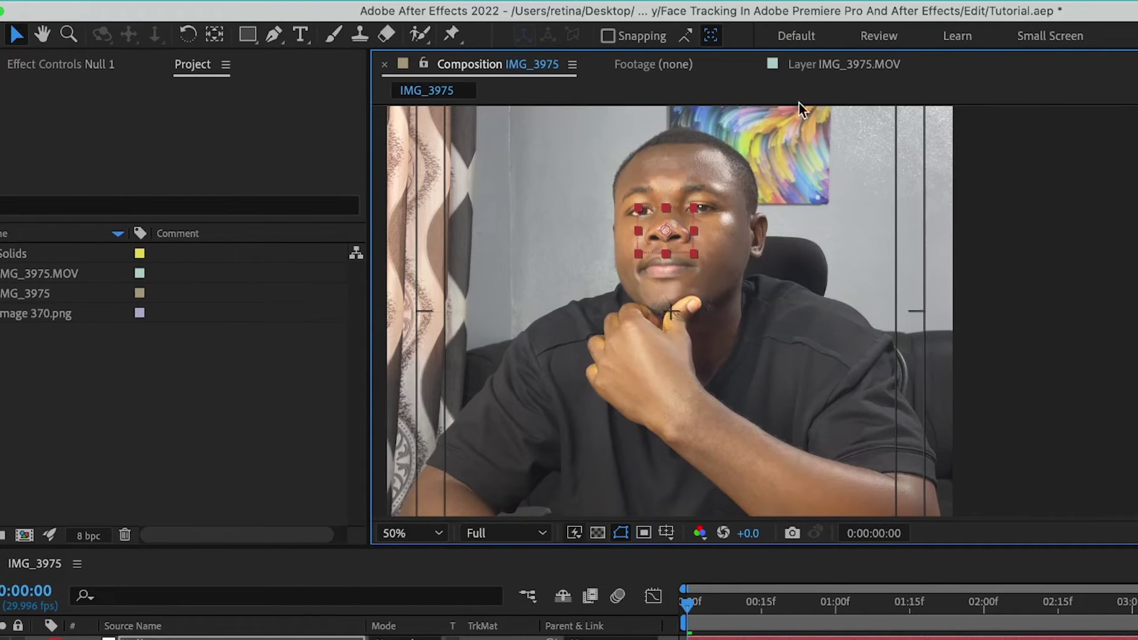
Open the IMG_3975.MOV layer and set Tracker 1's motion target to 1. Null 1.
click(757, 637)
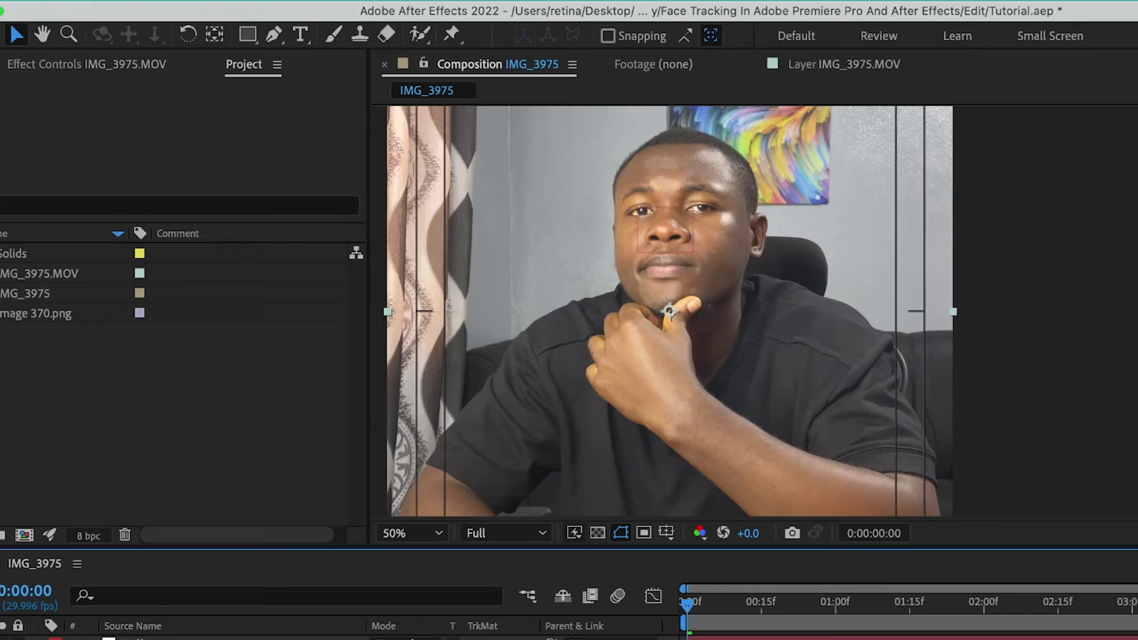
click(811, 63)
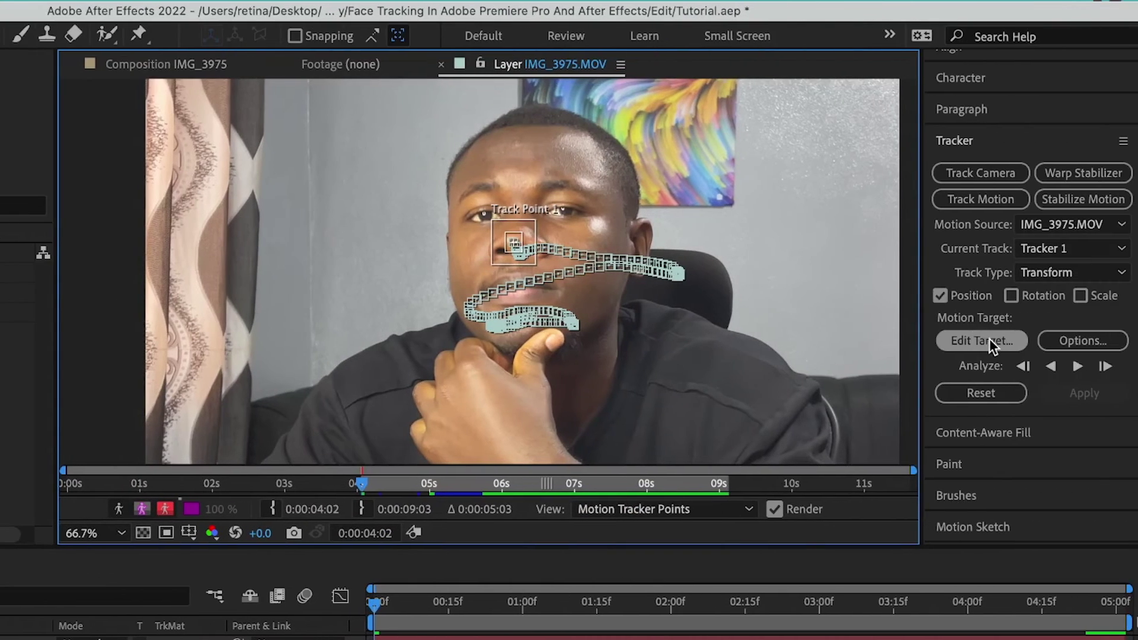
click(991, 341)
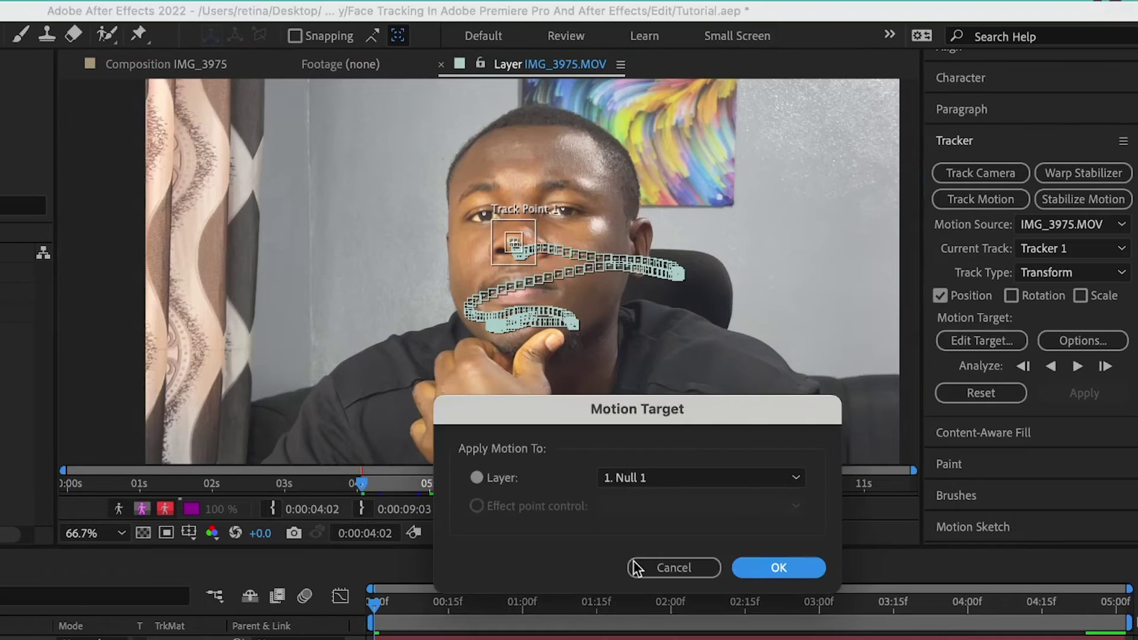
click(621, 479)
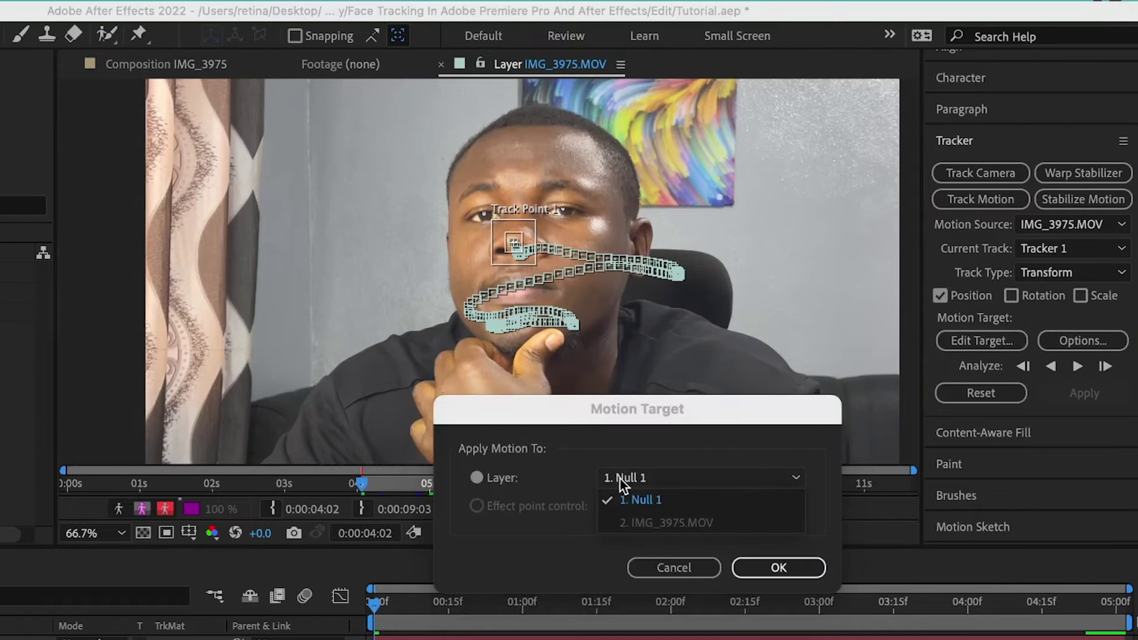
click(655, 502)
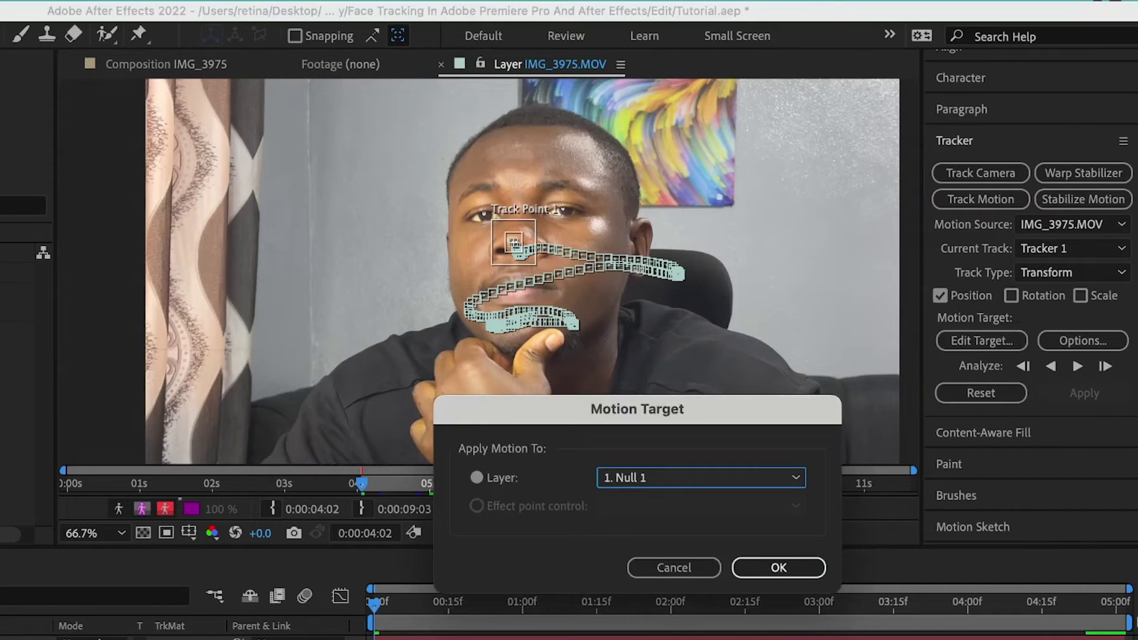
Confirm Null 1 as the motion target and apply the track in X and Y dimensions.
click(768, 569)
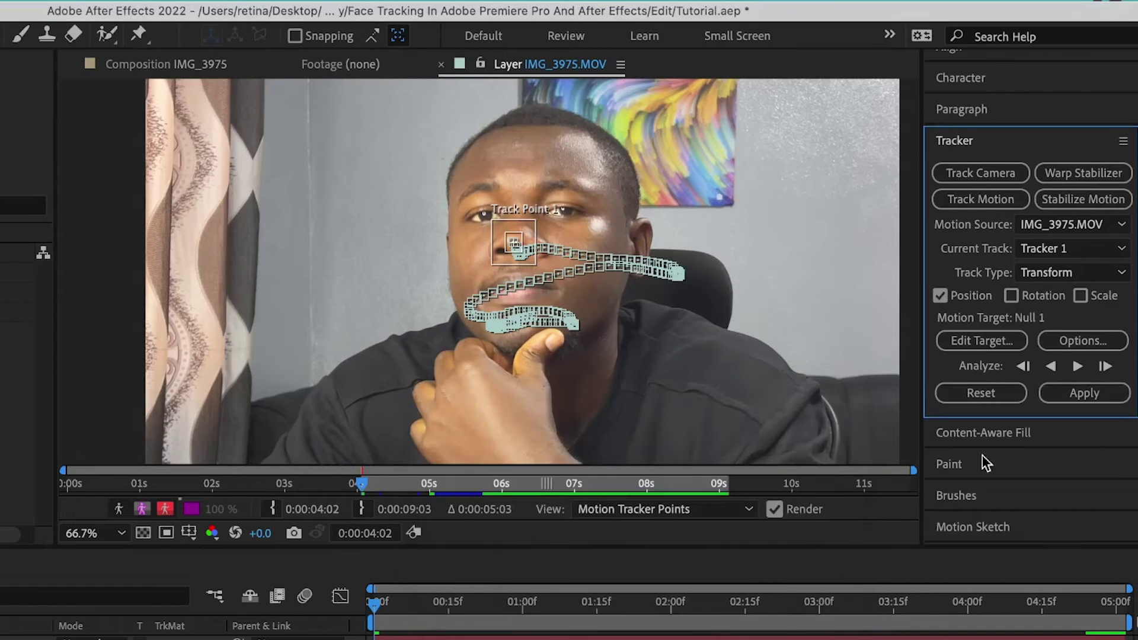
click(1107, 396)
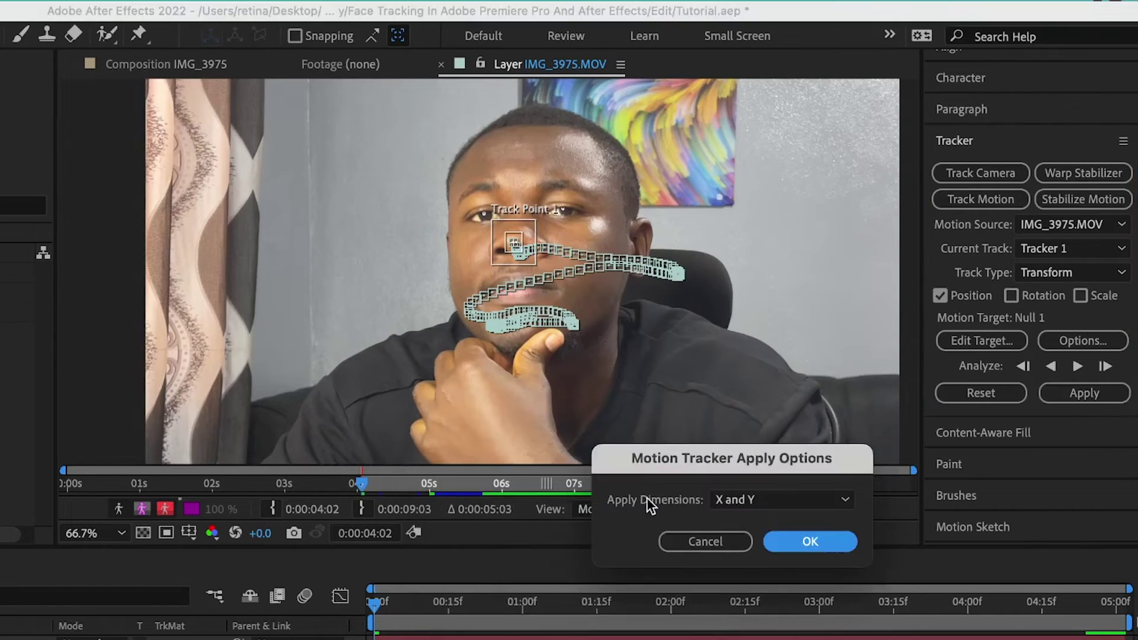
click(765, 503)
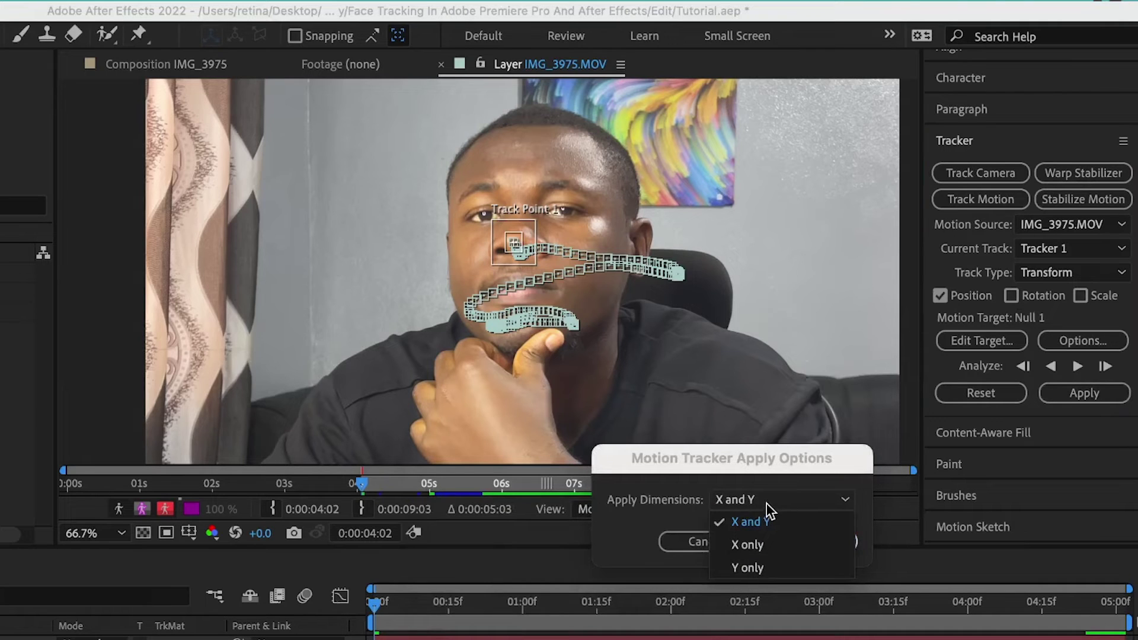
click(765, 504)
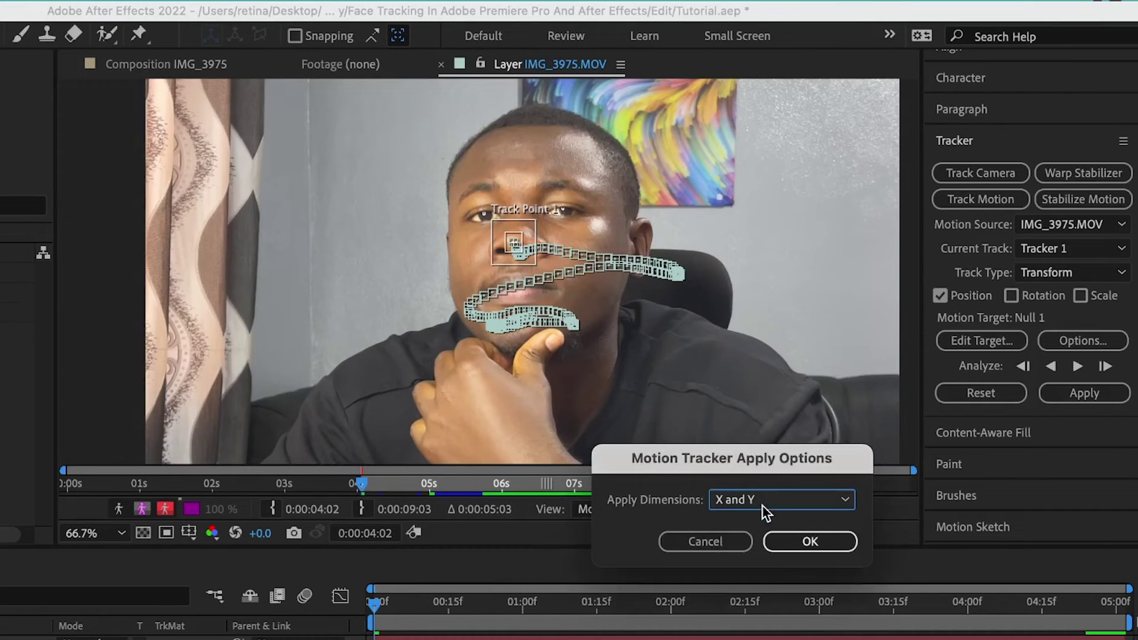
click(783, 538)
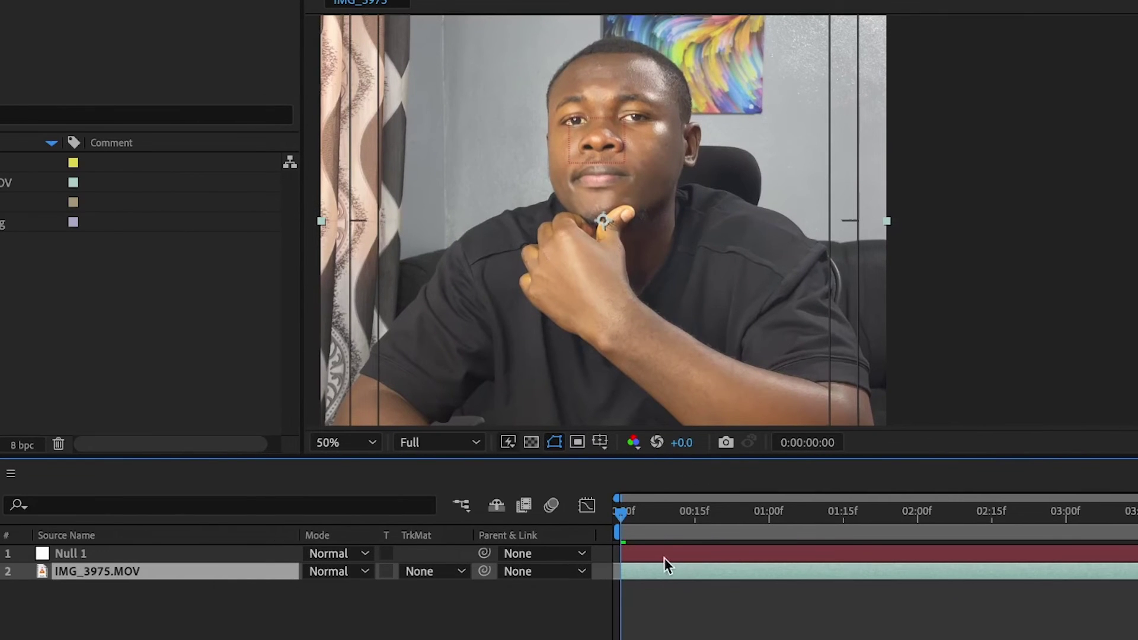
Inspect Null 1's tracked position keyframes and transform properties, then deselect it.
click(661, 555)
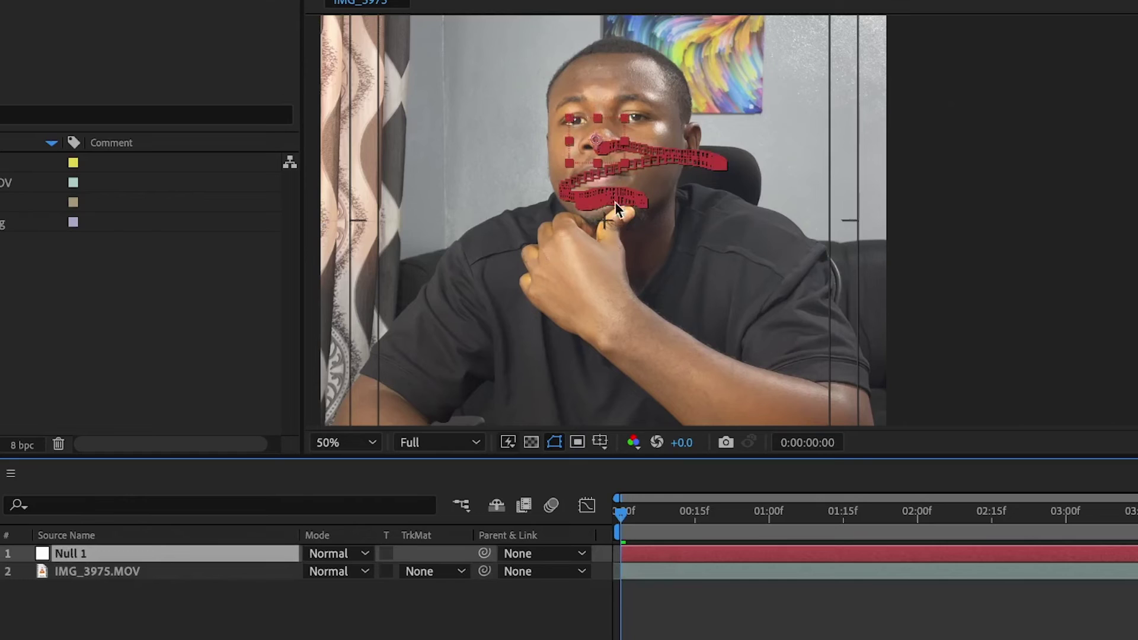
key(p)
key(u)
key(u)
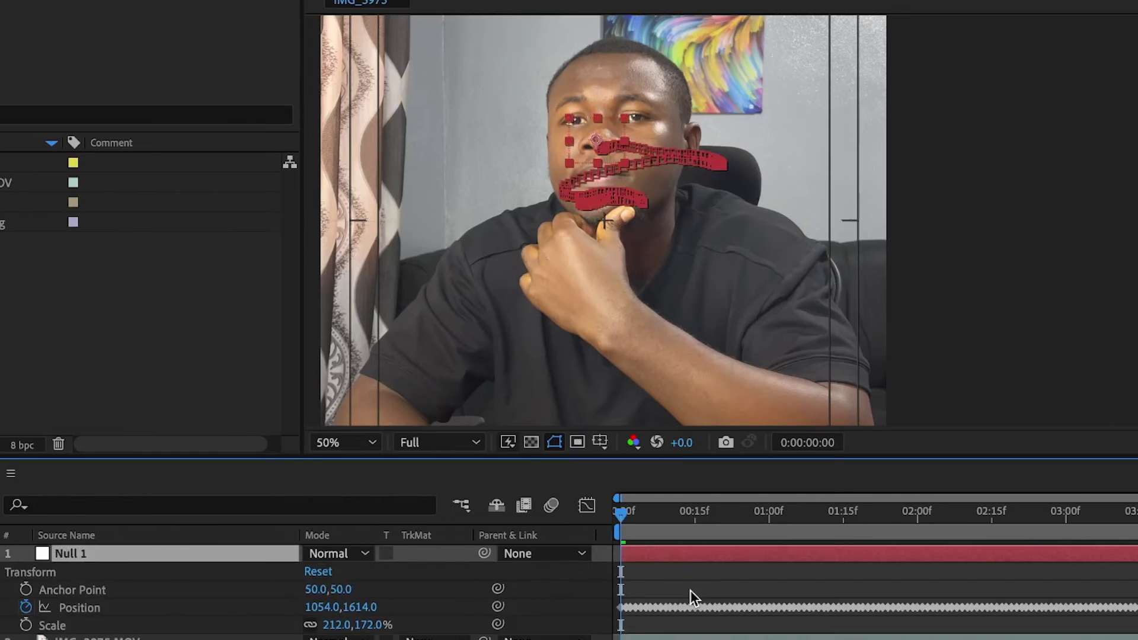
key(u)
key(u)
key(u)
key(u)
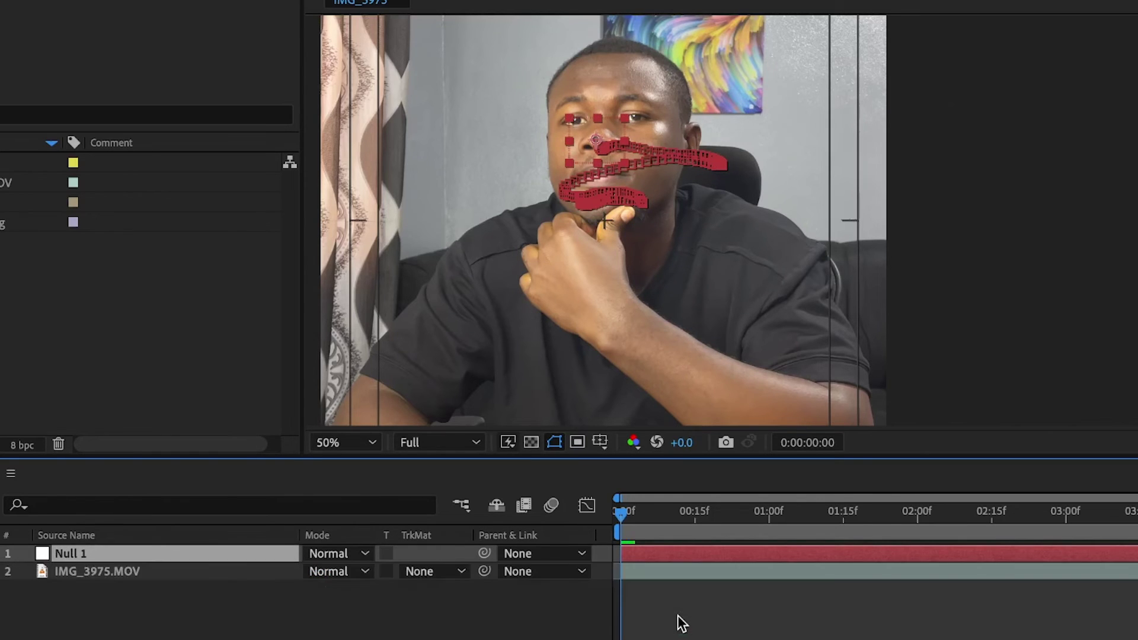
click(666, 620)
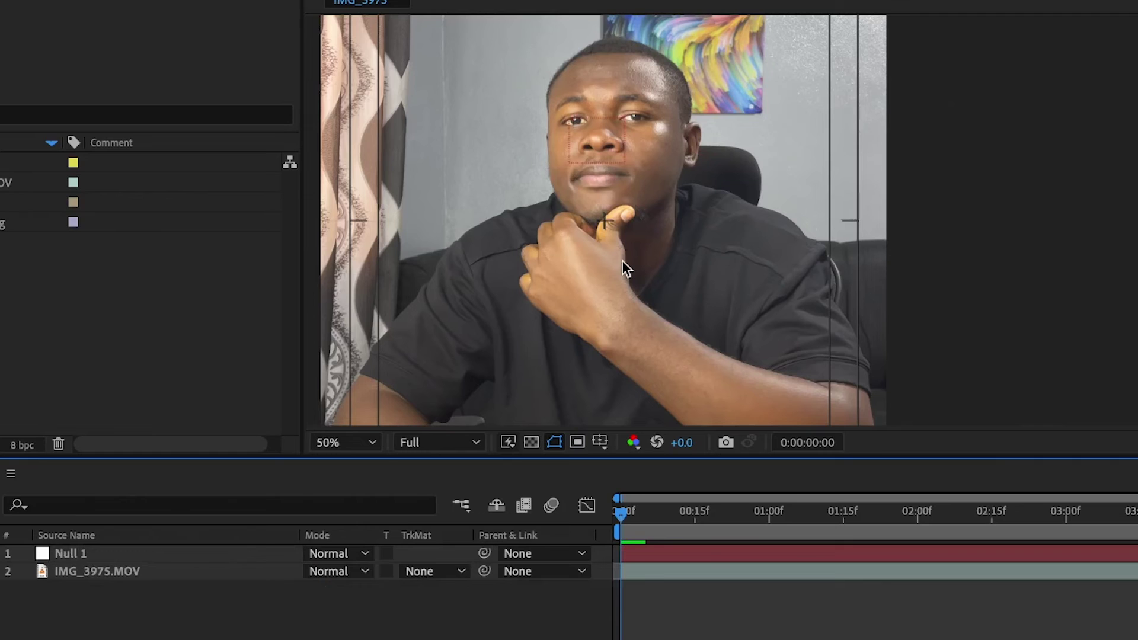
scroll(621, 261, down, 2)
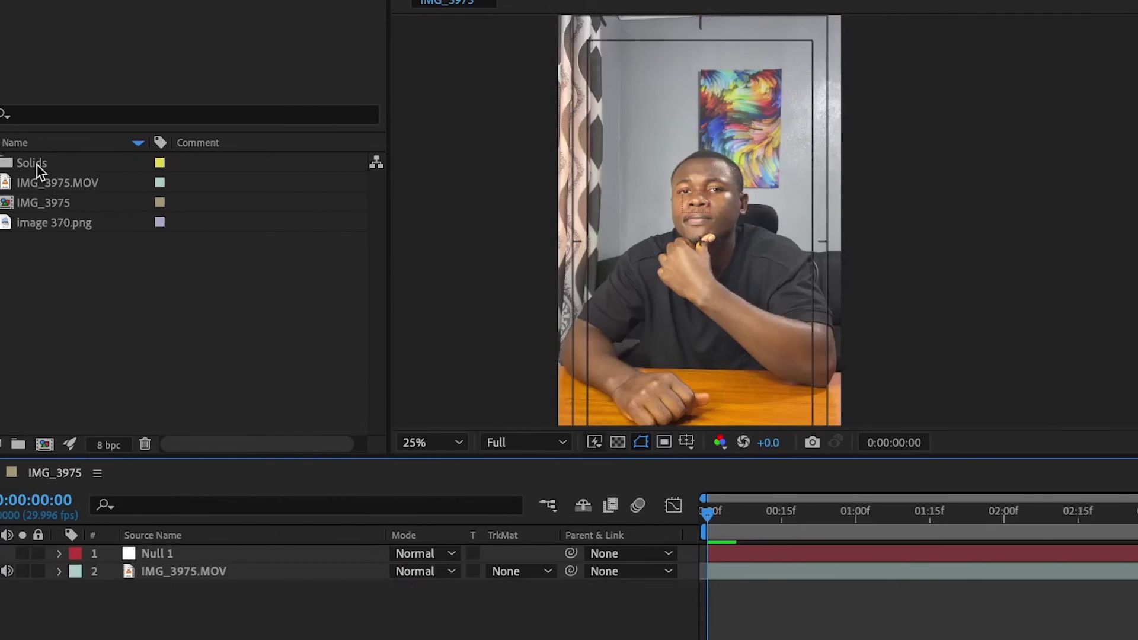
Add image 370.png to the composition, scale it to 149%, and place it over the speaker's nose.
drag(34, 224, 148, 549)
key(s)
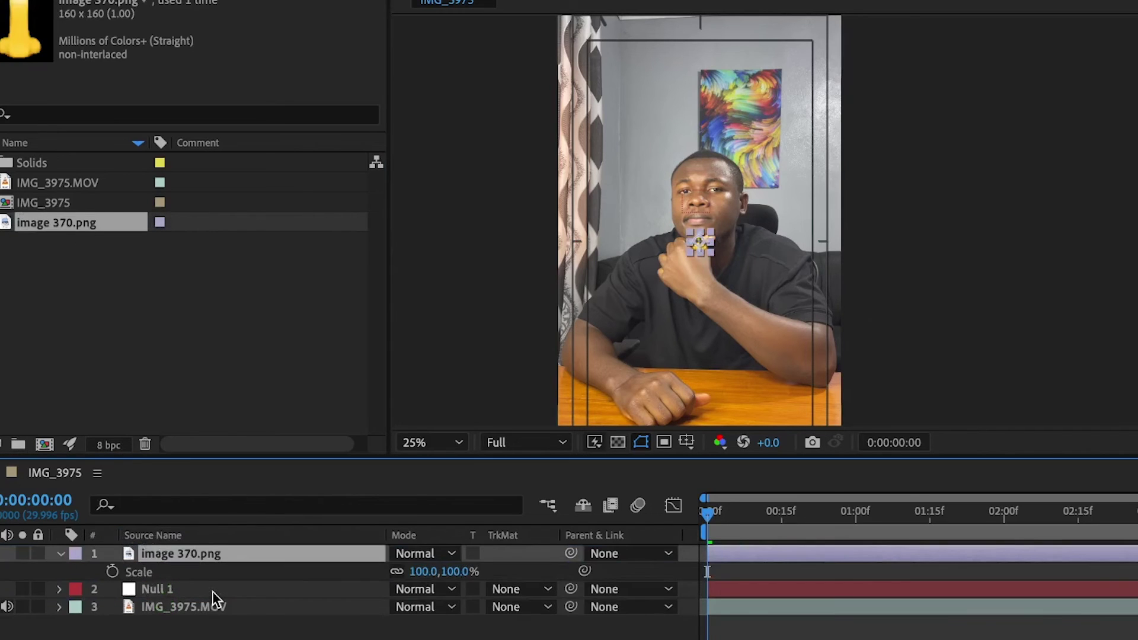
drag(422, 571, 463, 571)
scroll(692, 209, up, 4)
drag(742, 149, 733, 178)
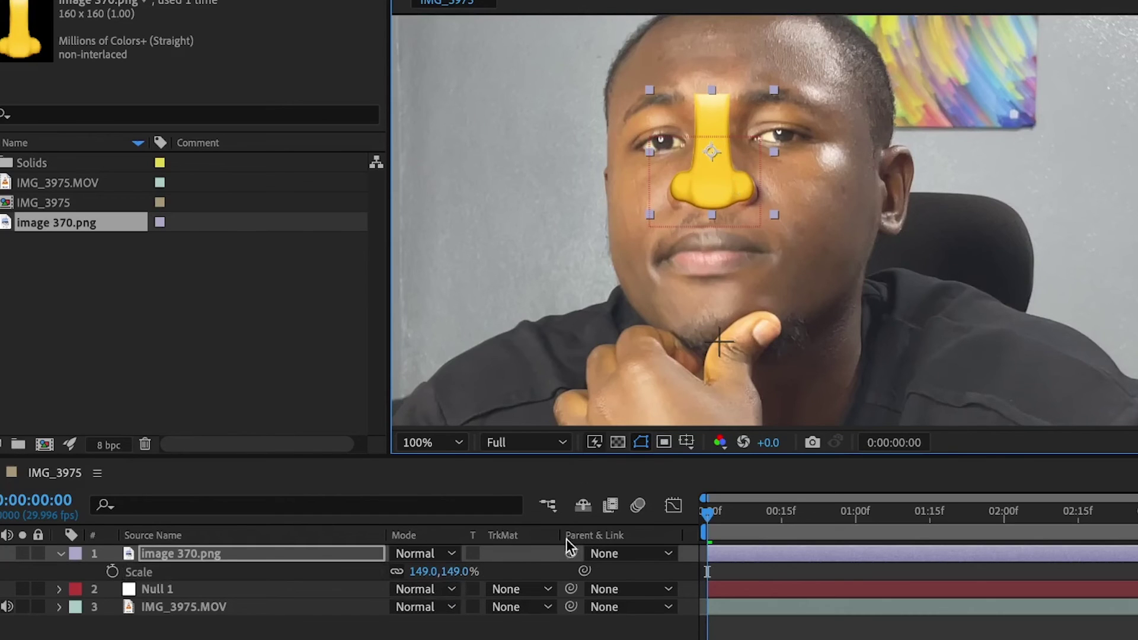
Parent the nose image 370.png to Null 1 and check Null 1's motion path.
drag(572, 555, 226, 591)
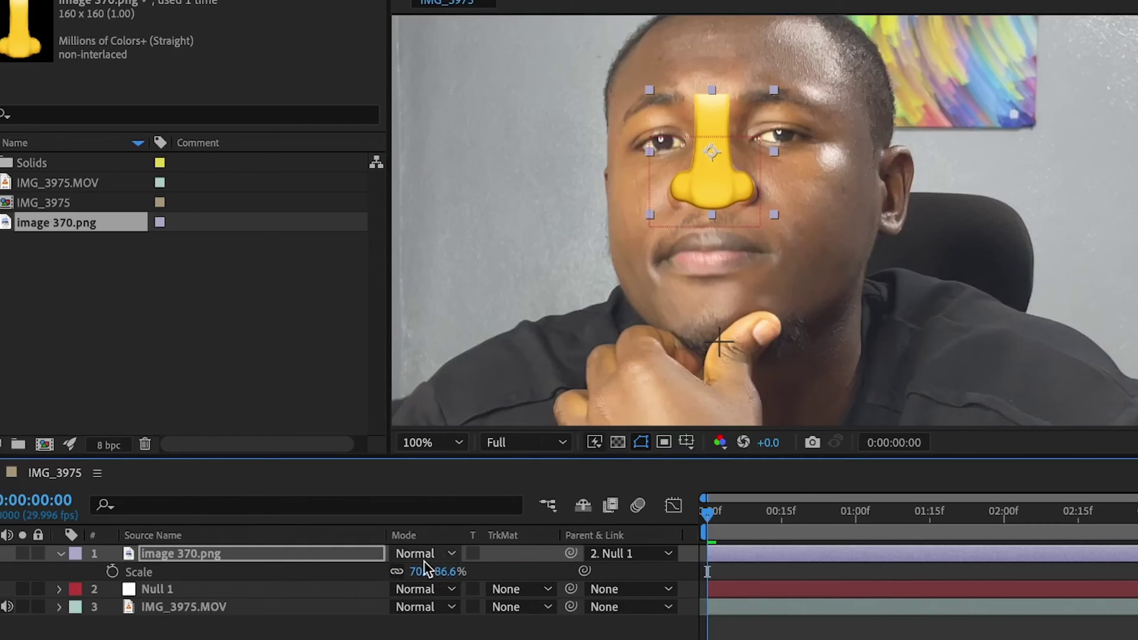
click(211, 589)
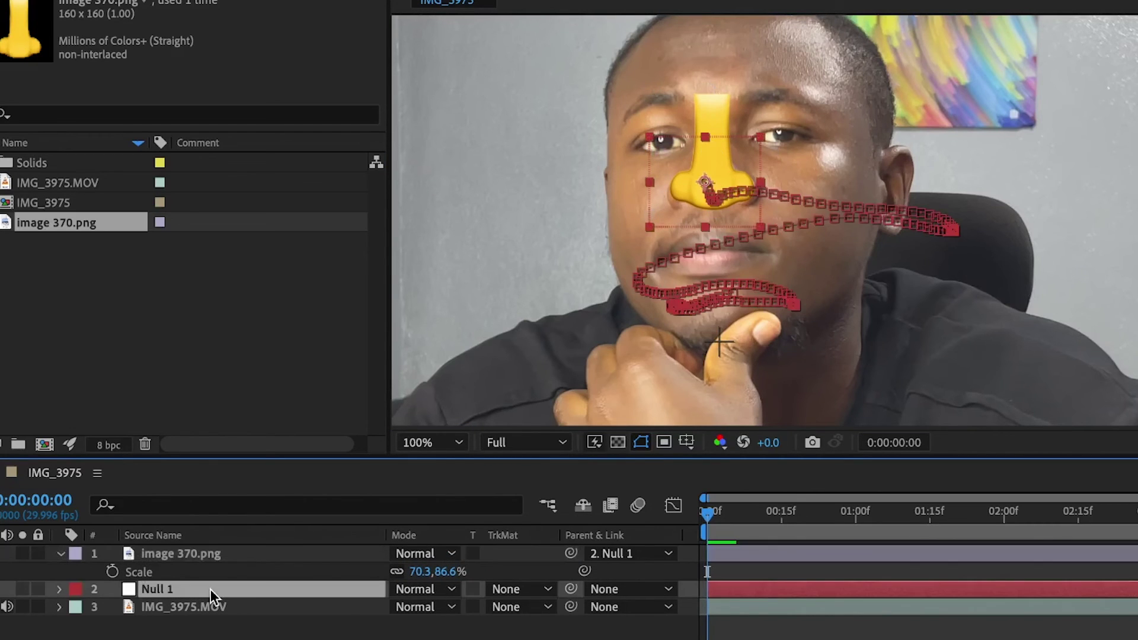
click(759, 556)
Preview the tracked nose at Quarter resolution with the whole frame in view.
key(ctrl+shift+alt+j)
key(comma)
key(comma)
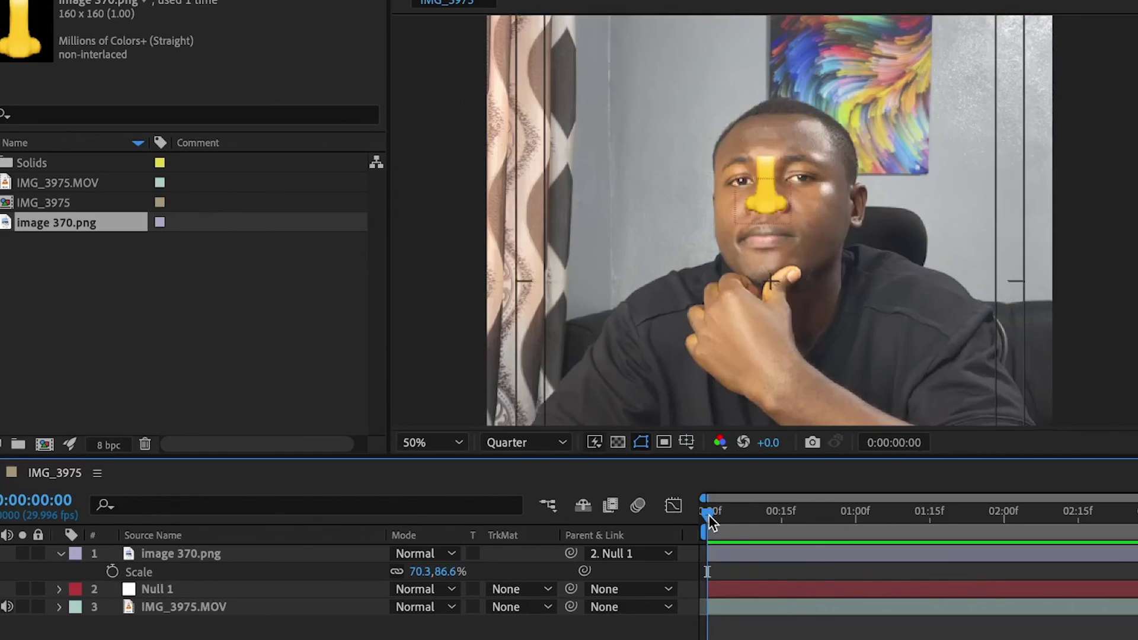
key(space)
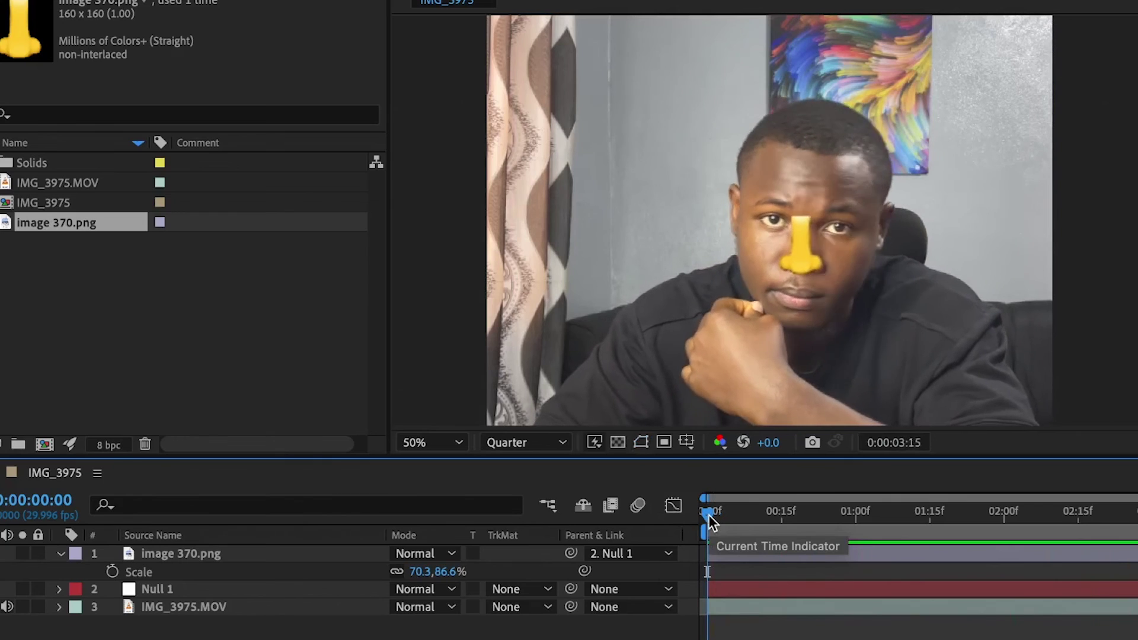
key(space)
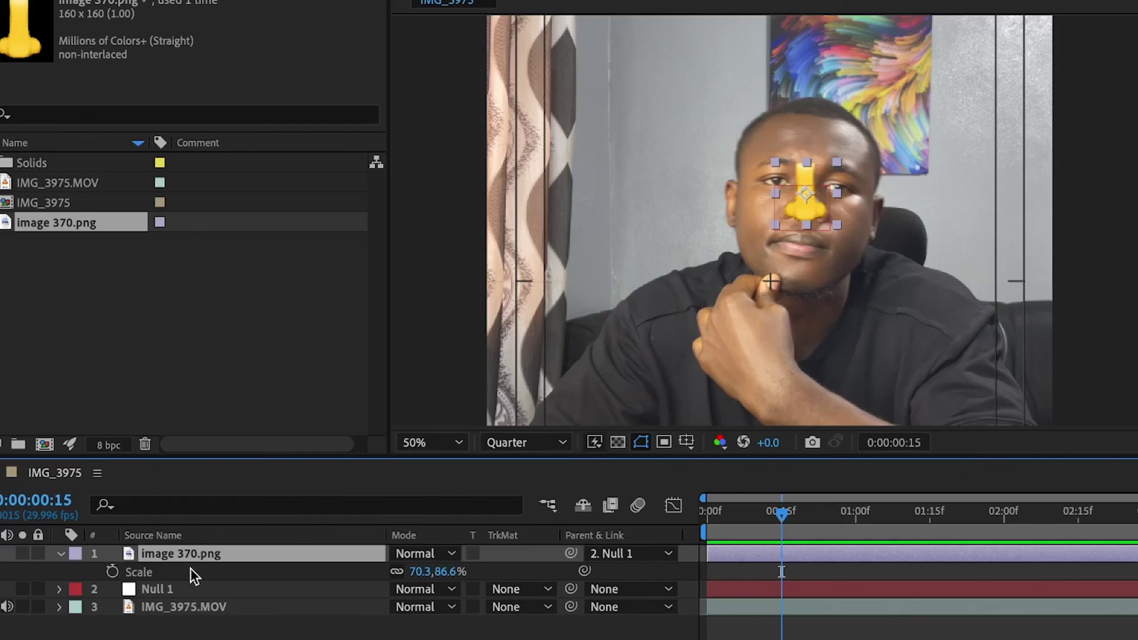
Move the nose image to Position 55.7, 15.3 and tilt its Rotation to 9.0°.
key(p)
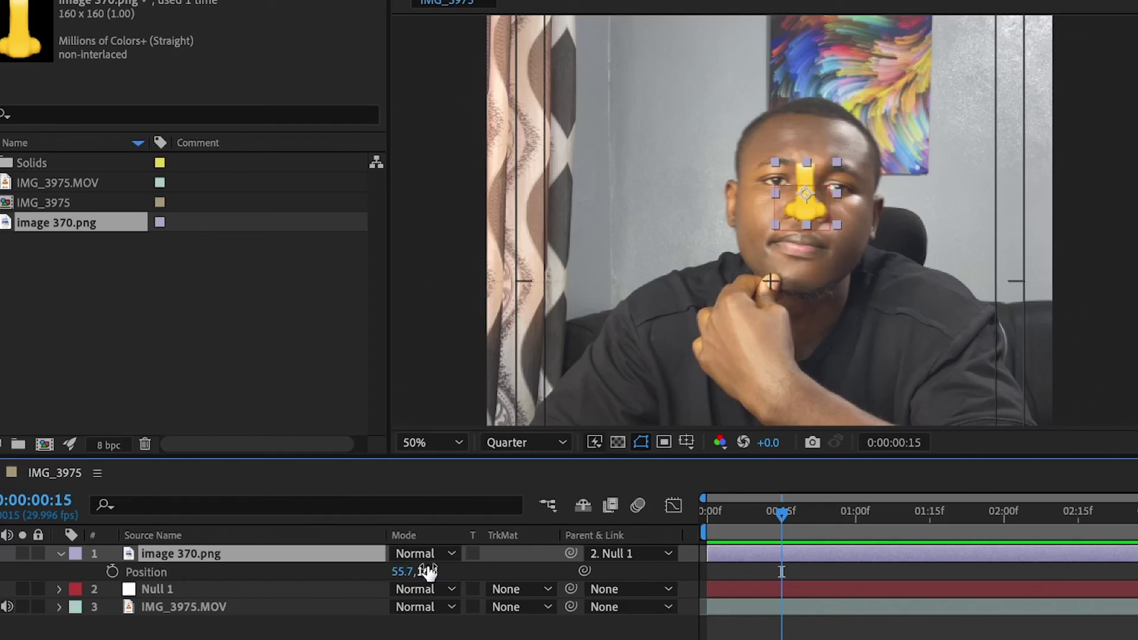
drag(428, 571, 408, 571)
key(Return)
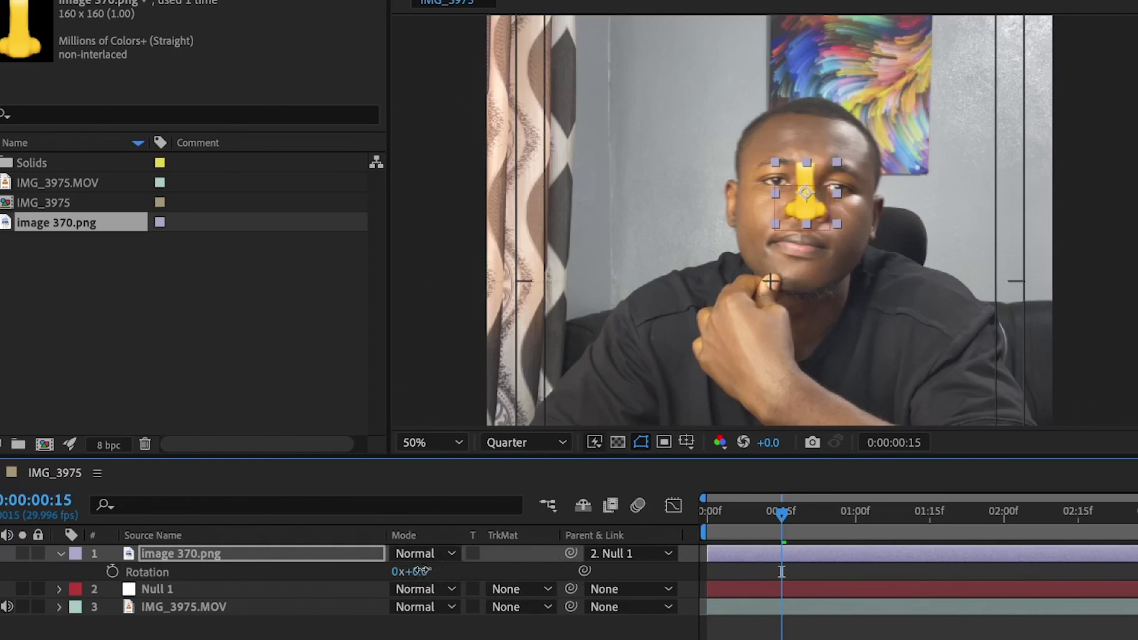
drag(422, 571, 435, 570)
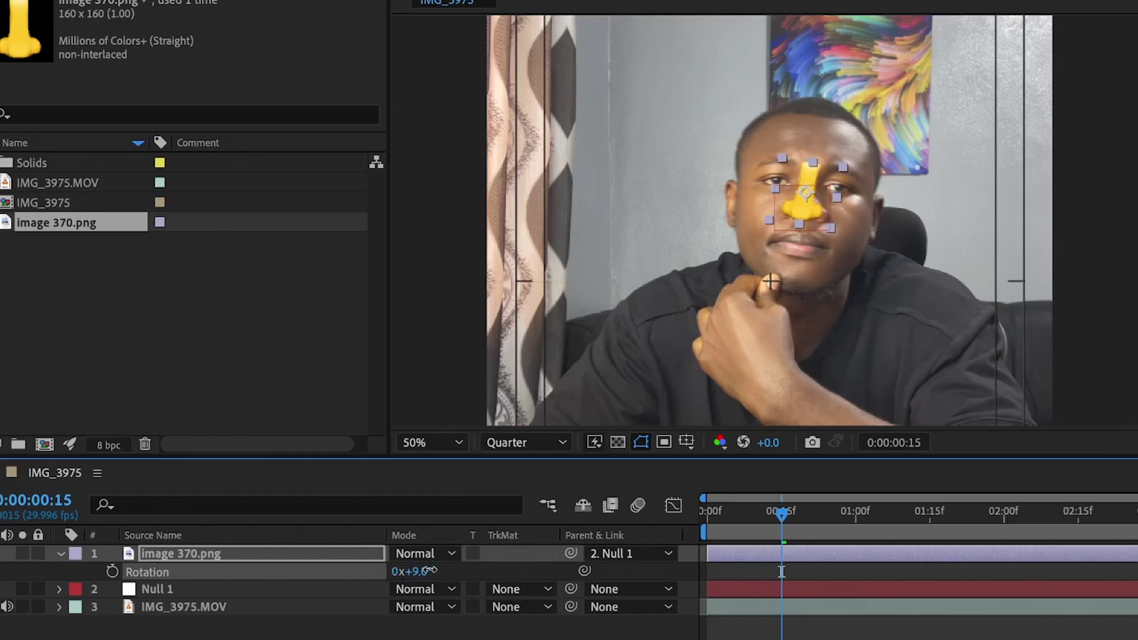